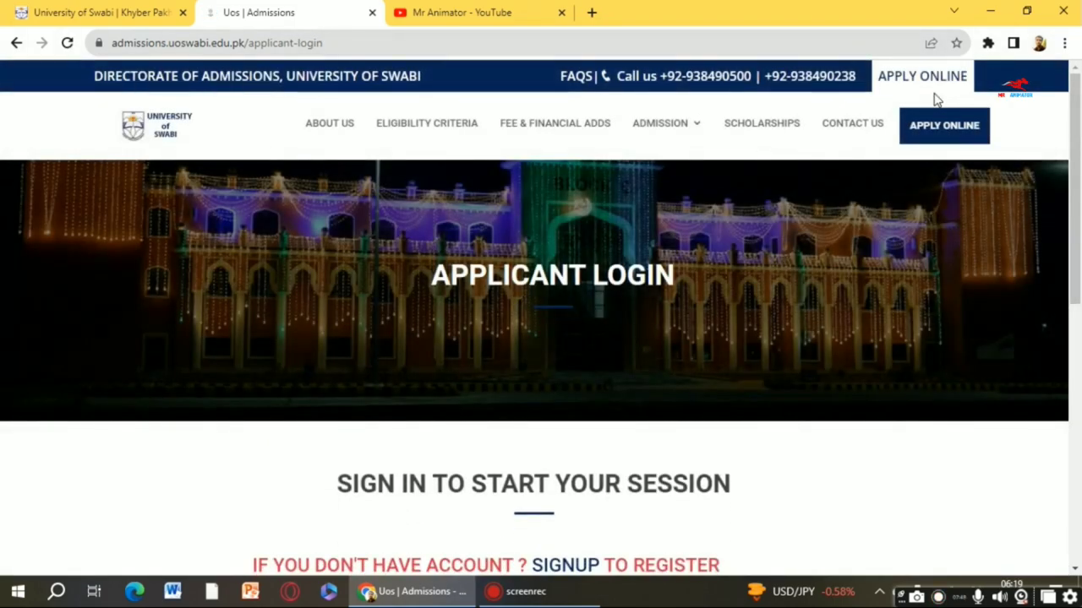
Step: Open the sign-up registration form from the applicant login page and review the fields it asks for
drag(1077, 108, 1077, 247)
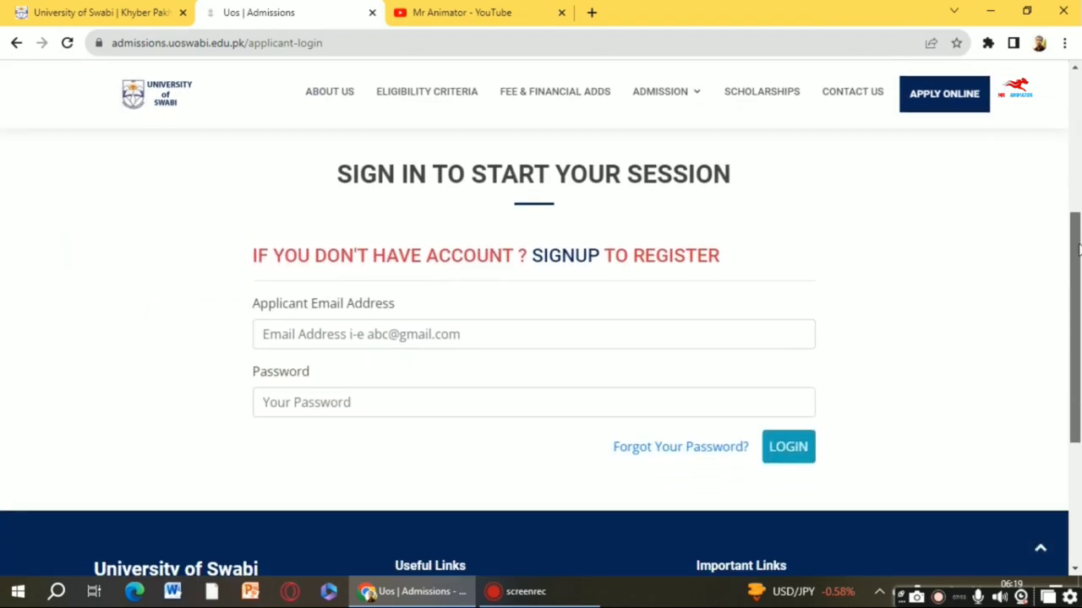
click(369, 334)
click(163, 392)
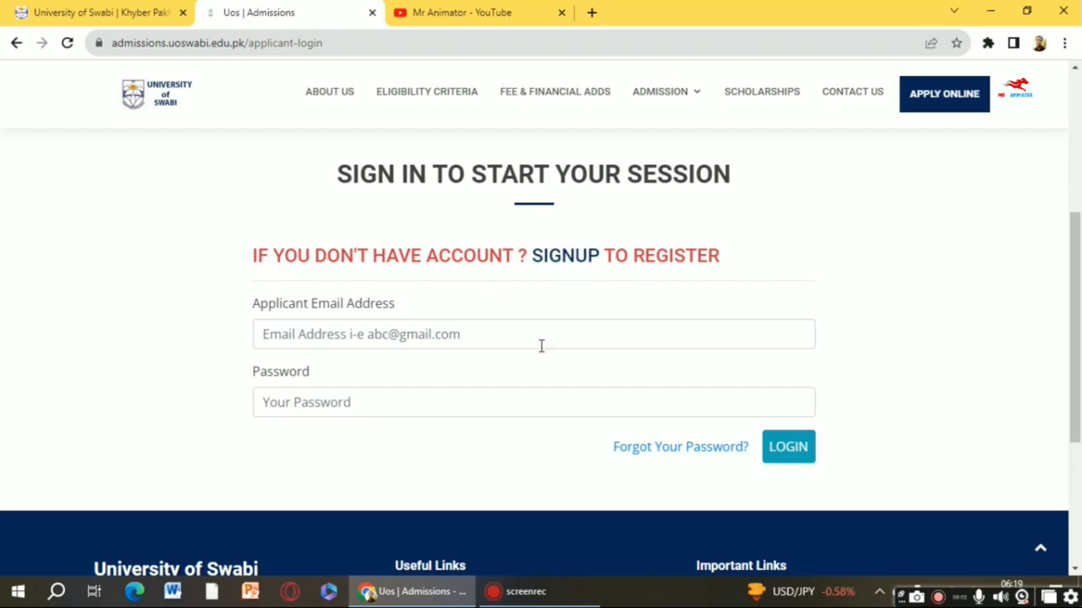
scroll(541, 345, up, 3)
scroll(528, 416, down, 2)
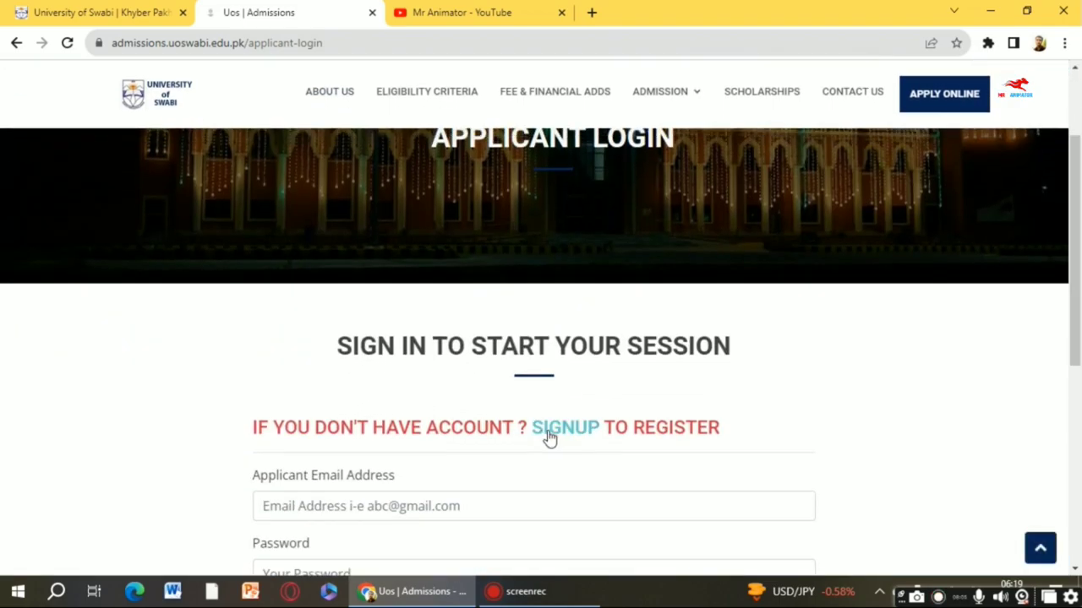
click(547, 436)
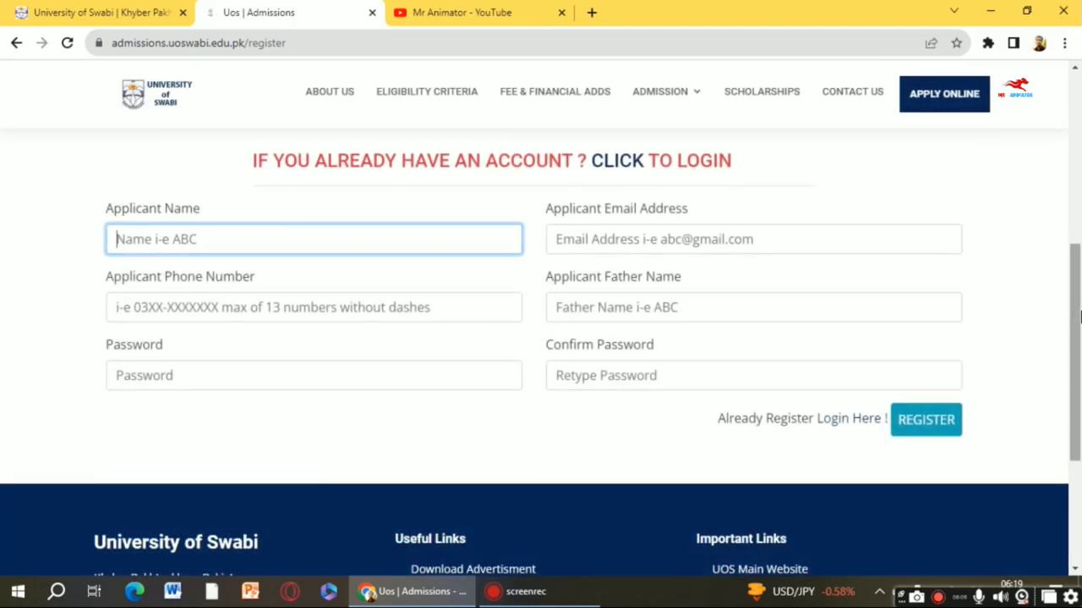
drag(1070, 321, 1058, 299)
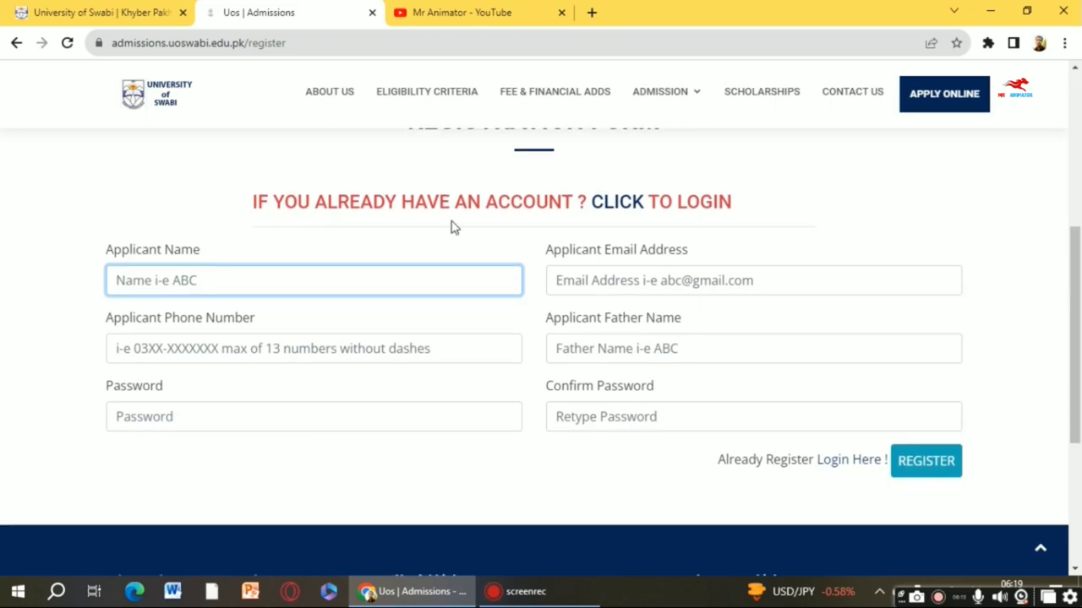
click(138, 241)
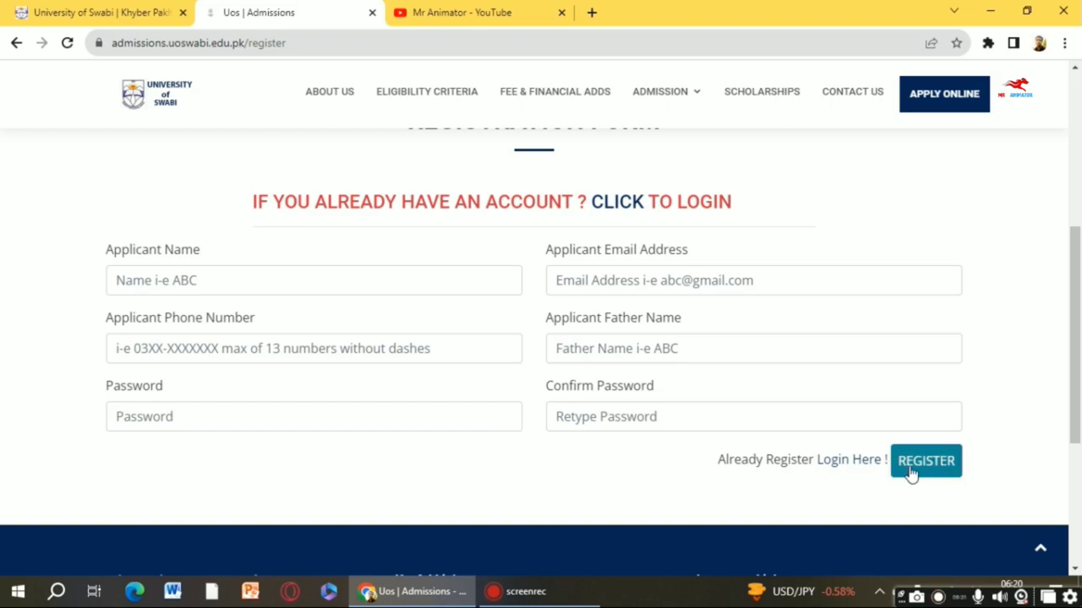
Step: Return from the registration form to the applicant login page and bring up the sign-in form
click(855, 470)
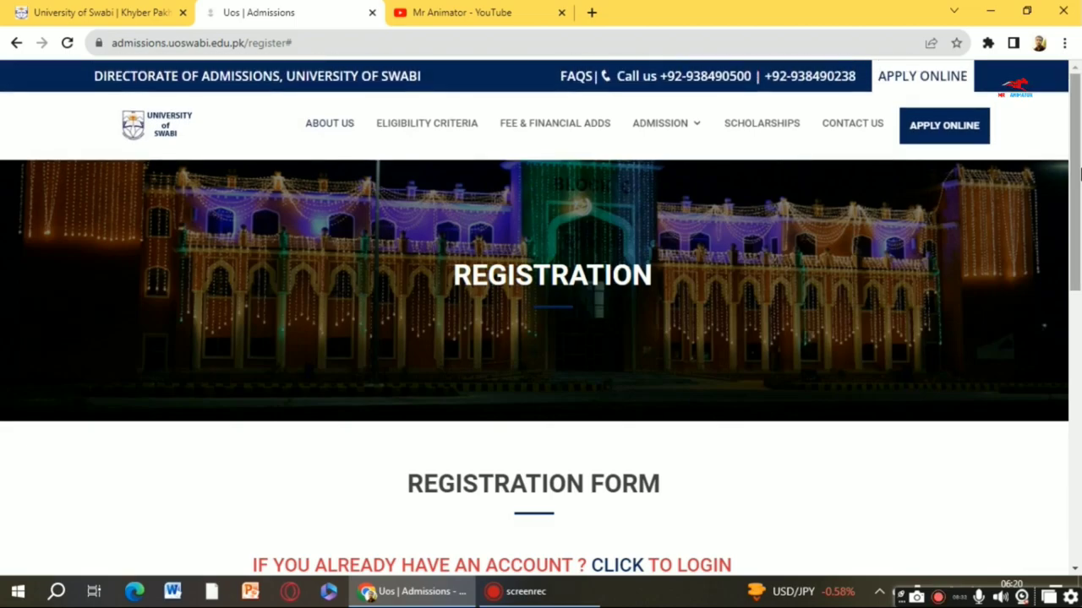
drag(1073, 175, 1063, 355)
scroll(1063, 354, up, 4)
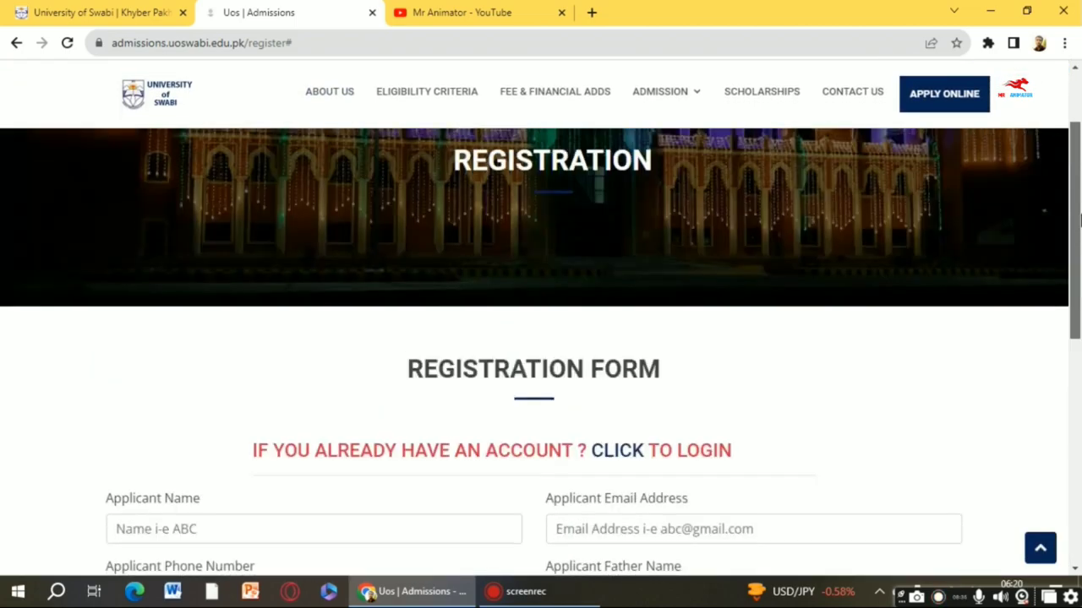
click(629, 453)
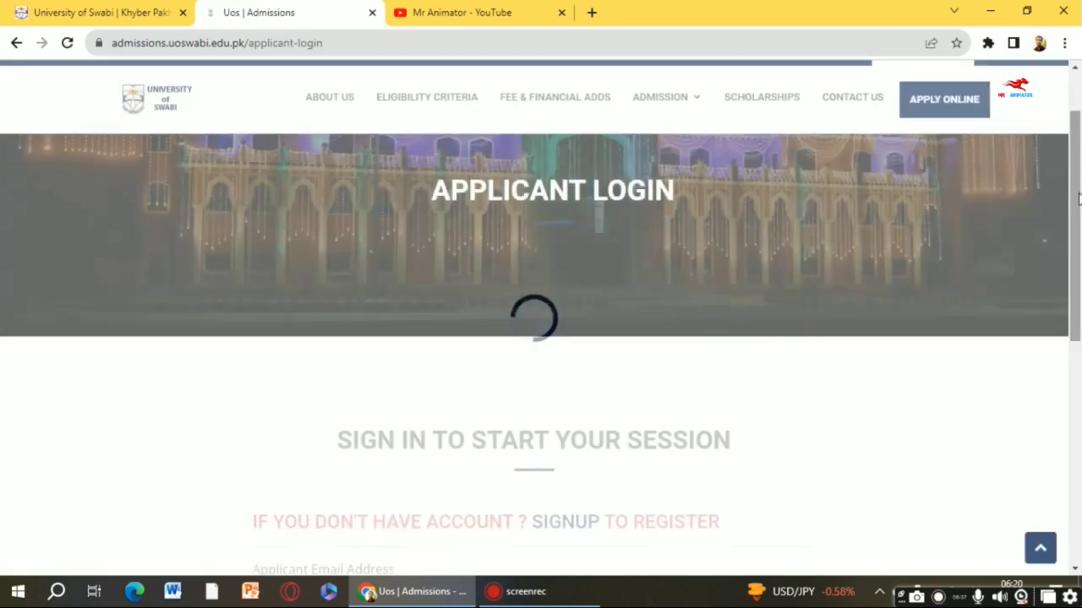
drag(1076, 198, 1074, 307)
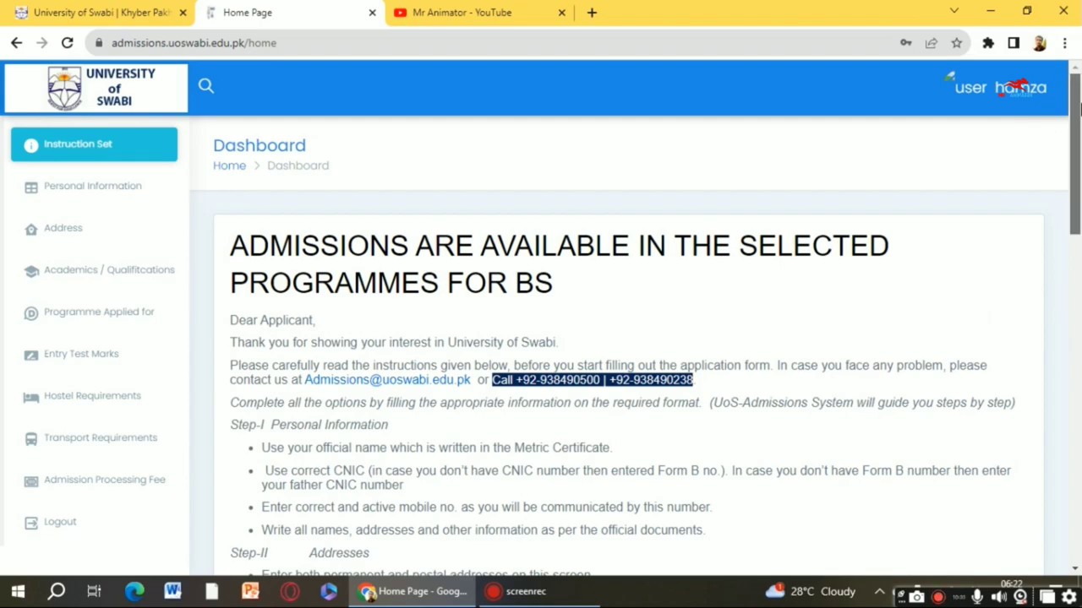
Step: Read through the BS admission instructions on the applicant dashboard, from Personal Information to Final Submission
scroll(1077, 131, down, 1)
scroll(1079, 131, down, 1)
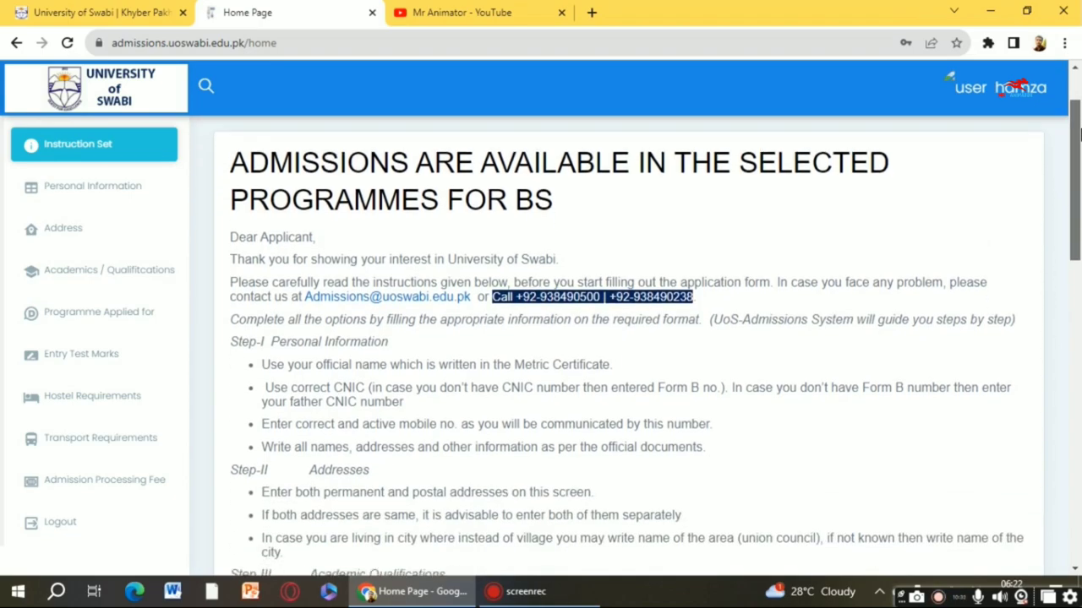
mouse_move(1079, 131)
mouse_down()
mouse_move(1074, 379)
mouse_move(1043, 441)
mouse_move(1079, 126)
mouse_up()
scroll(1080, 127, down, 10)
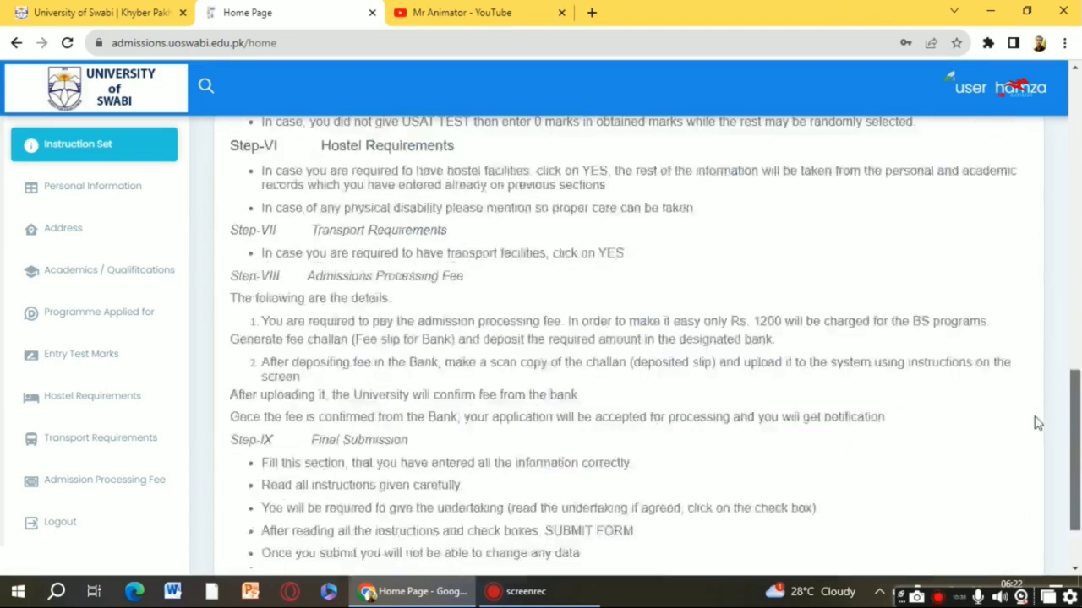
scroll(1079, 178, up, 5)
scroll(1079, 178, up, 4)
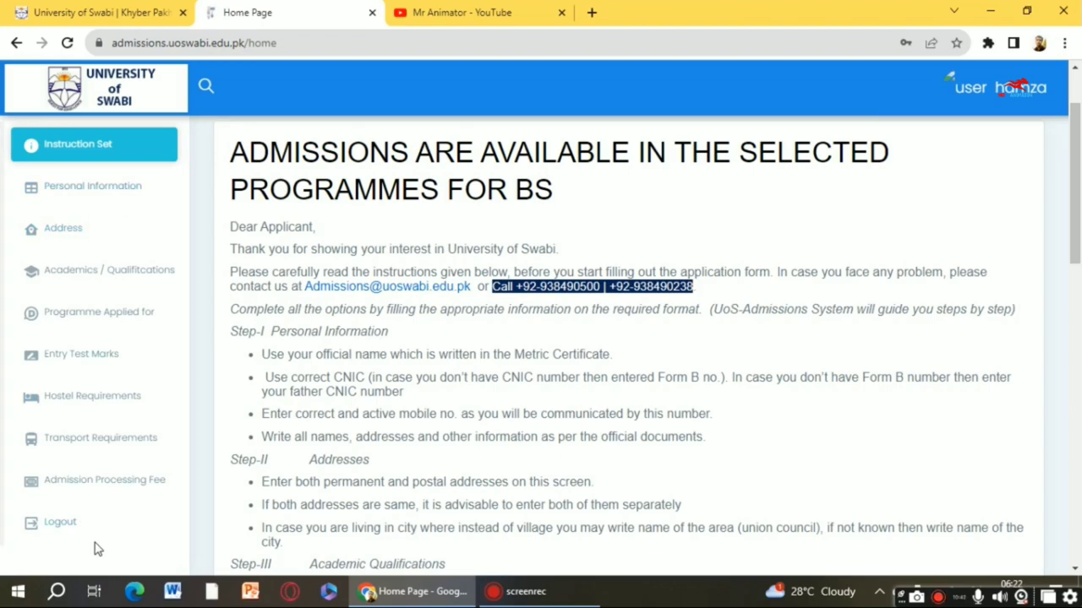
Step: Open the Personal Information section of the application and look through the photo upload and applicant detail fields
click(84, 194)
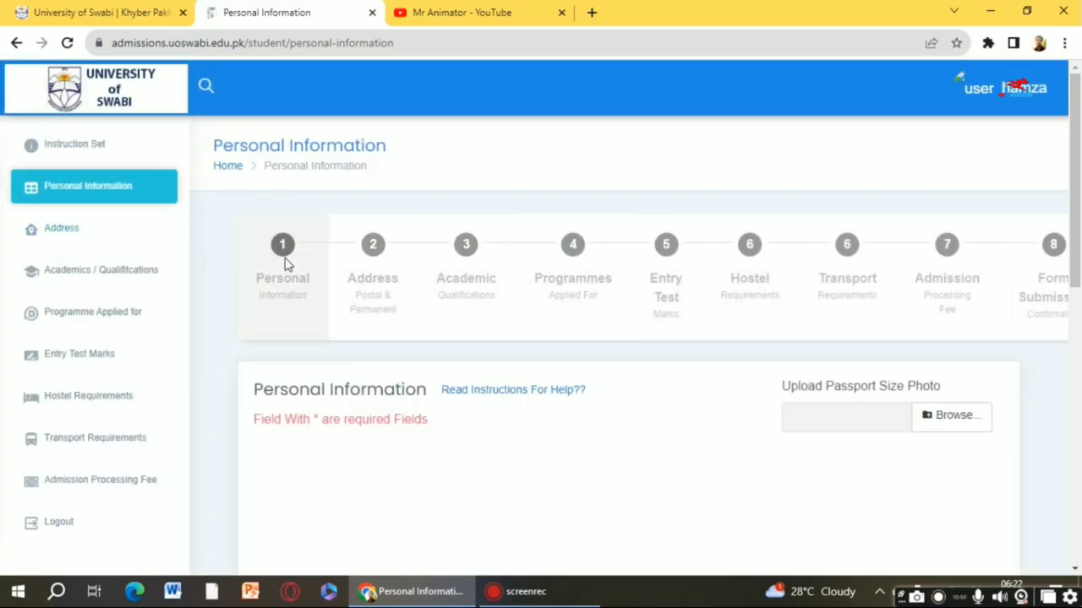
drag(1076, 185, 1078, 188)
scroll(1078, 187, down, 4)
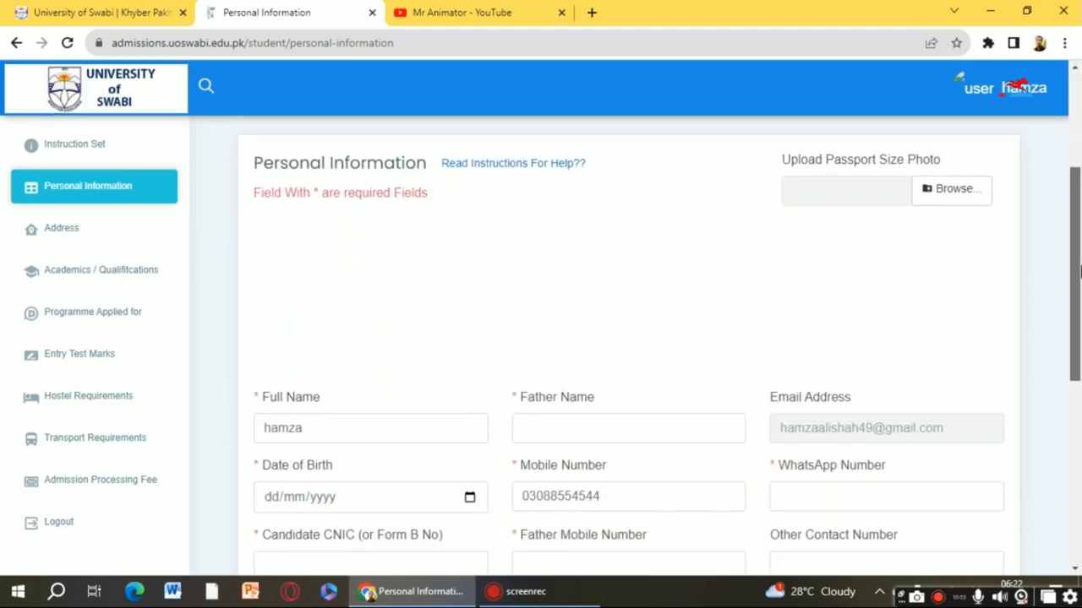
scroll(1078, 236, up, 2)
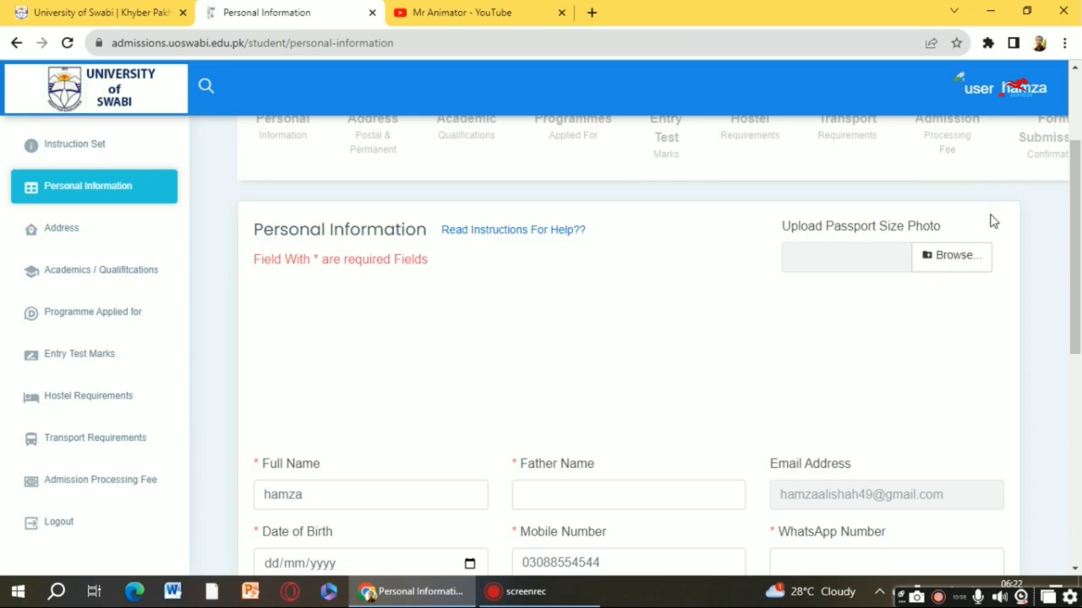
scroll(1079, 147, down, 3)
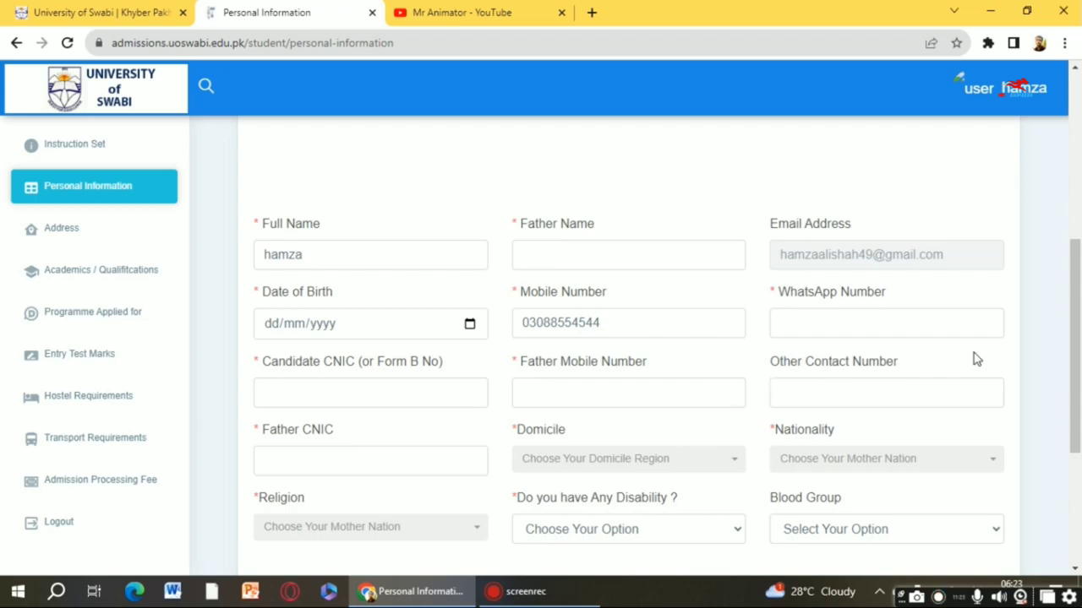
drag(1076, 338, 1078, 382)
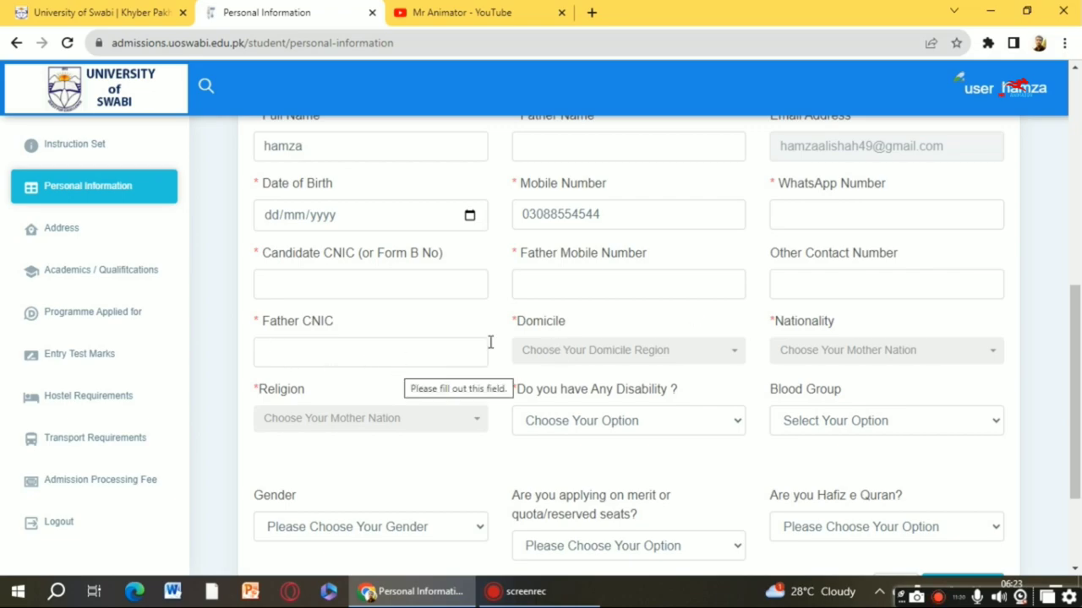
Step: Check the Domicile and Nationality choices in the personal information form without selecting any
click(738, 358)
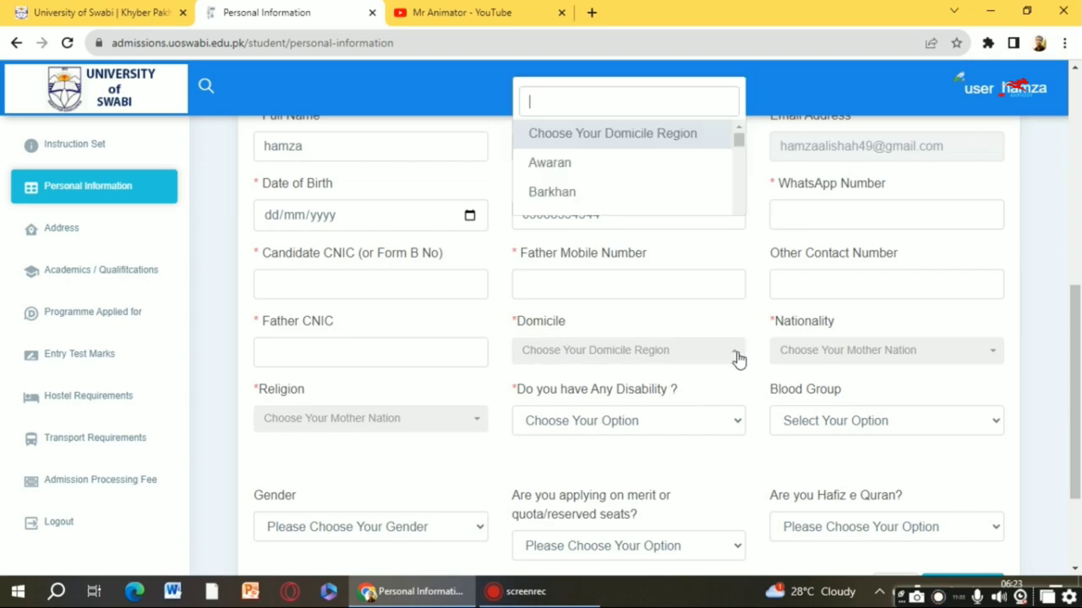
click(738, 359)
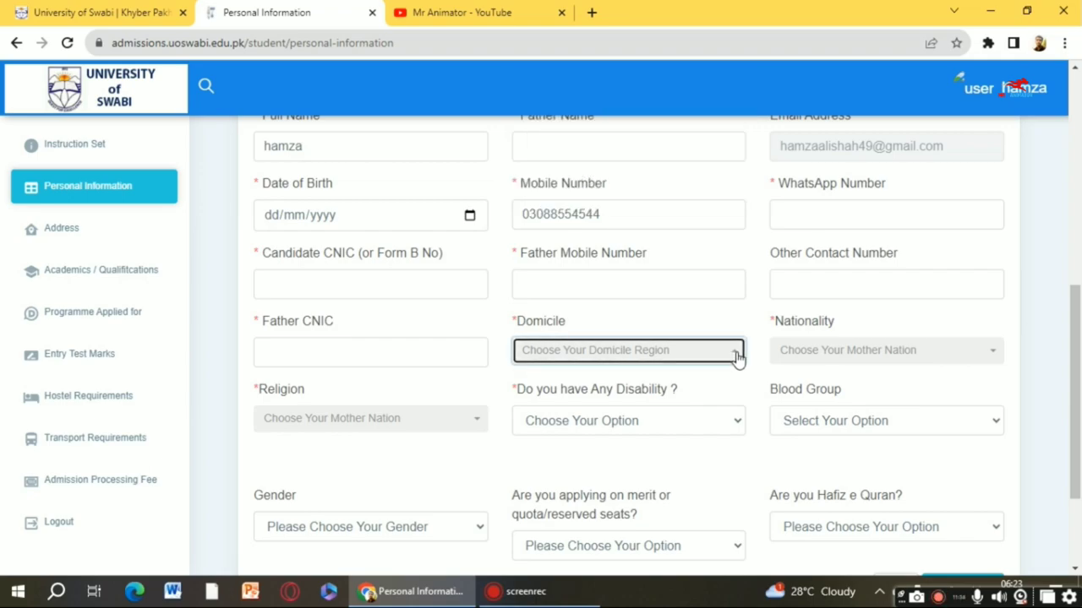
drag(1072, 335, 1077, 357)
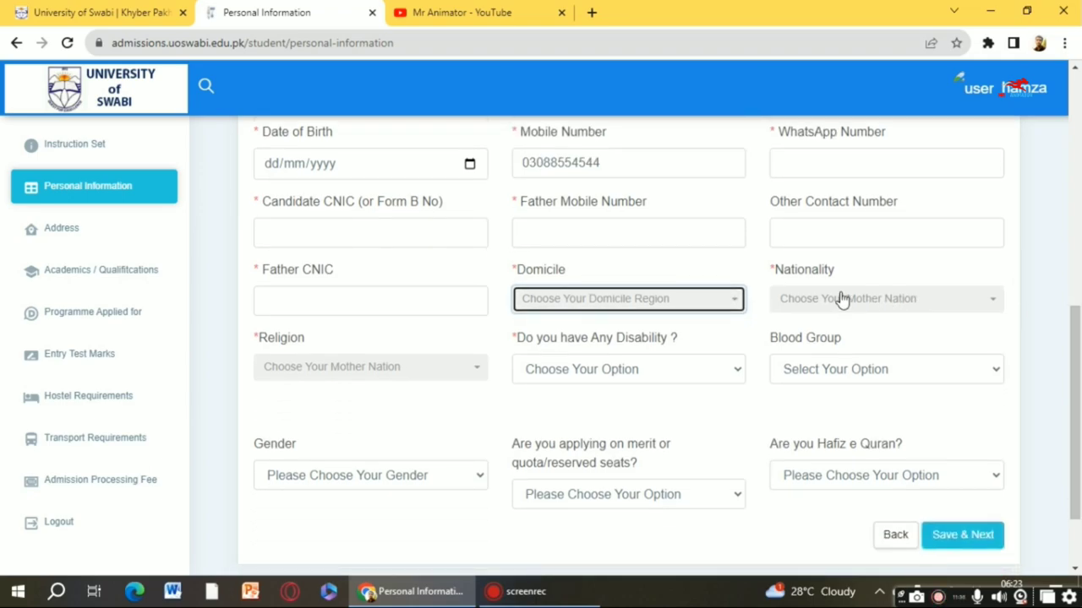
click(986, 308)
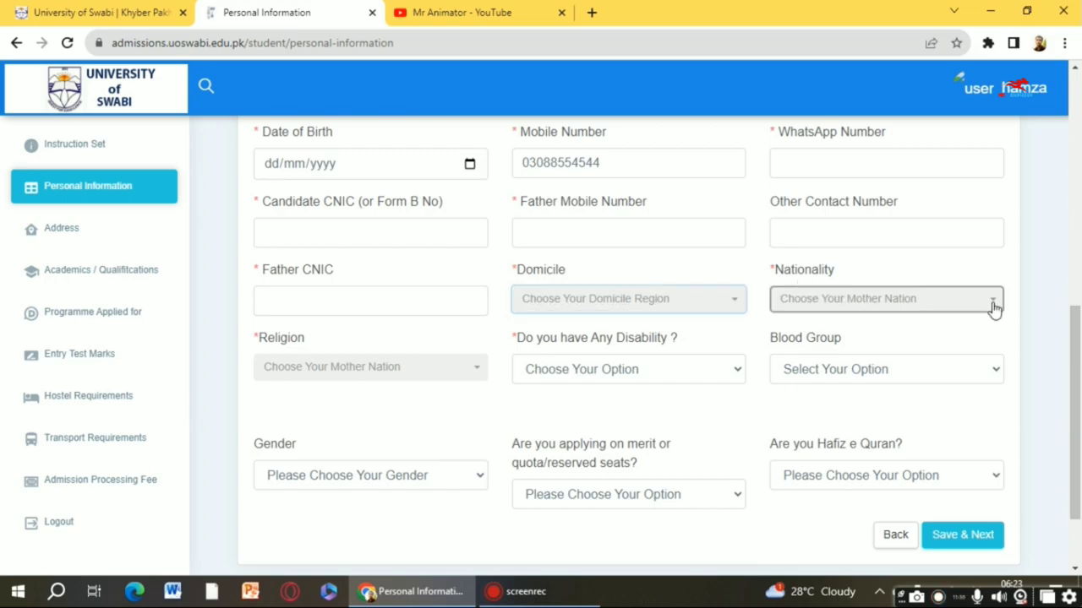
click(1048, 307)
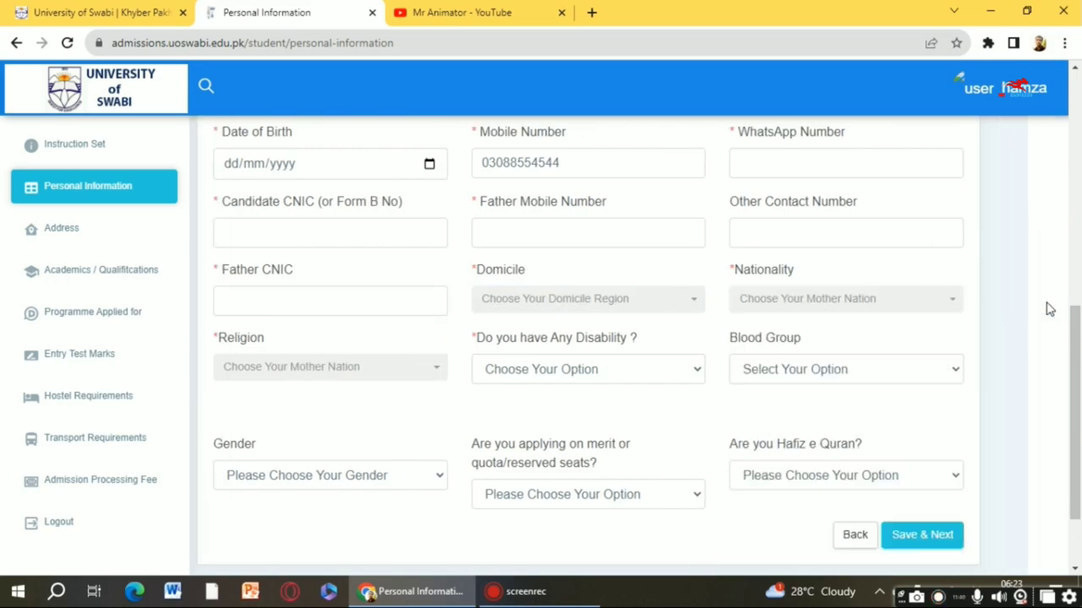
drag(1077, 333, 1078, 359)
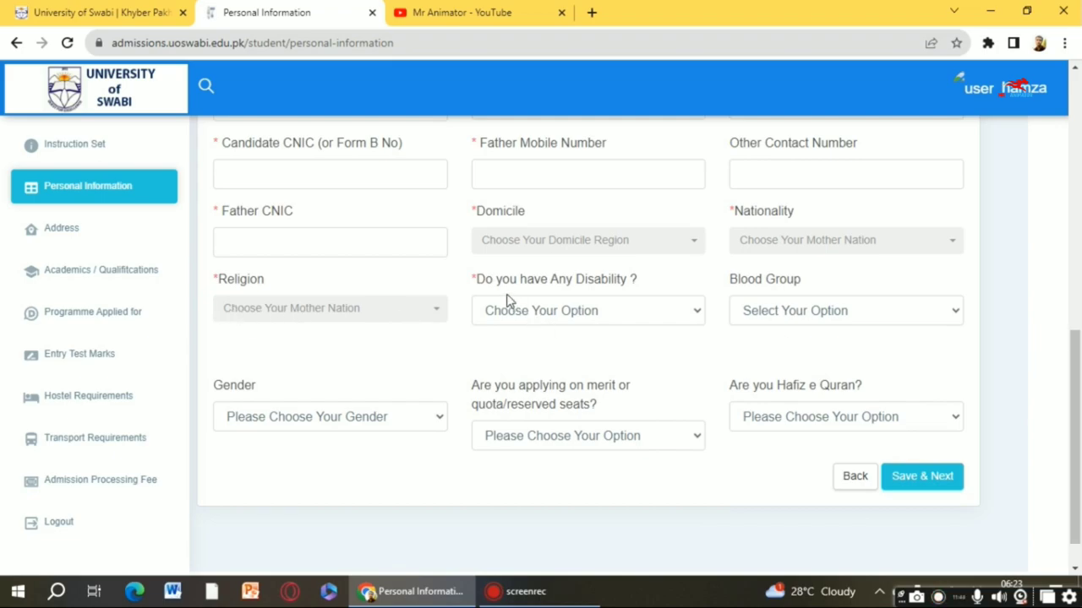
Step: Check the disability choices without selecting one and set the blood group to A+
click(698, 314)
click(698, 314)
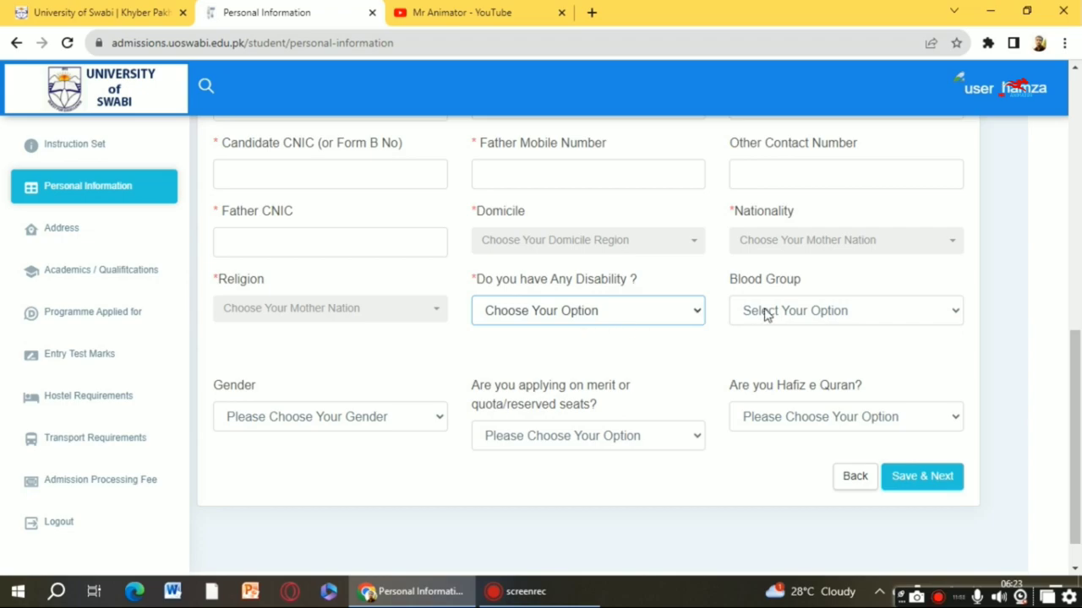
click(954, 315)
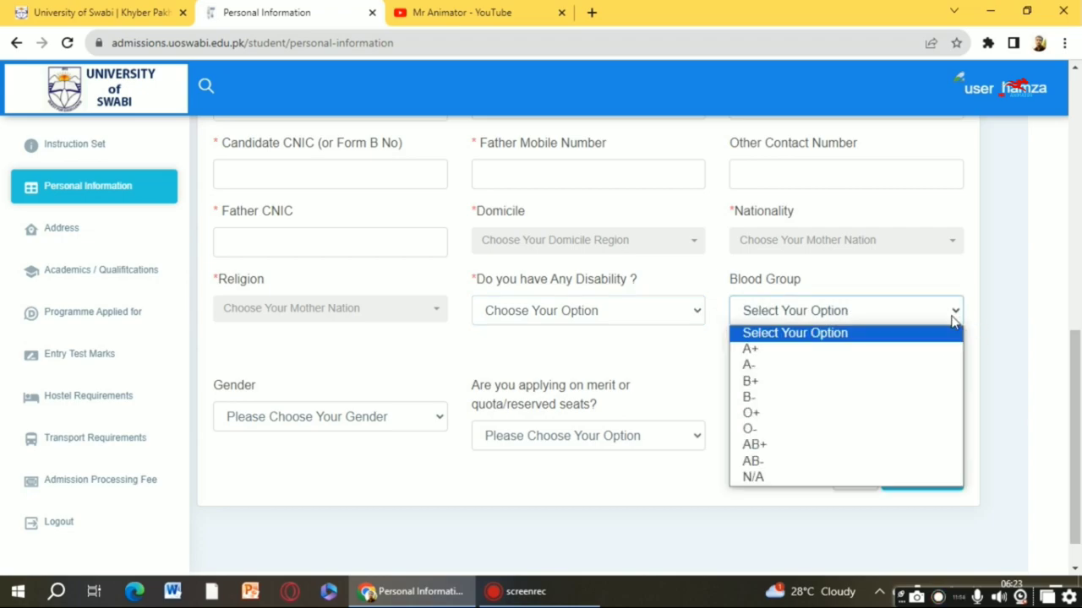
click(866, 348)
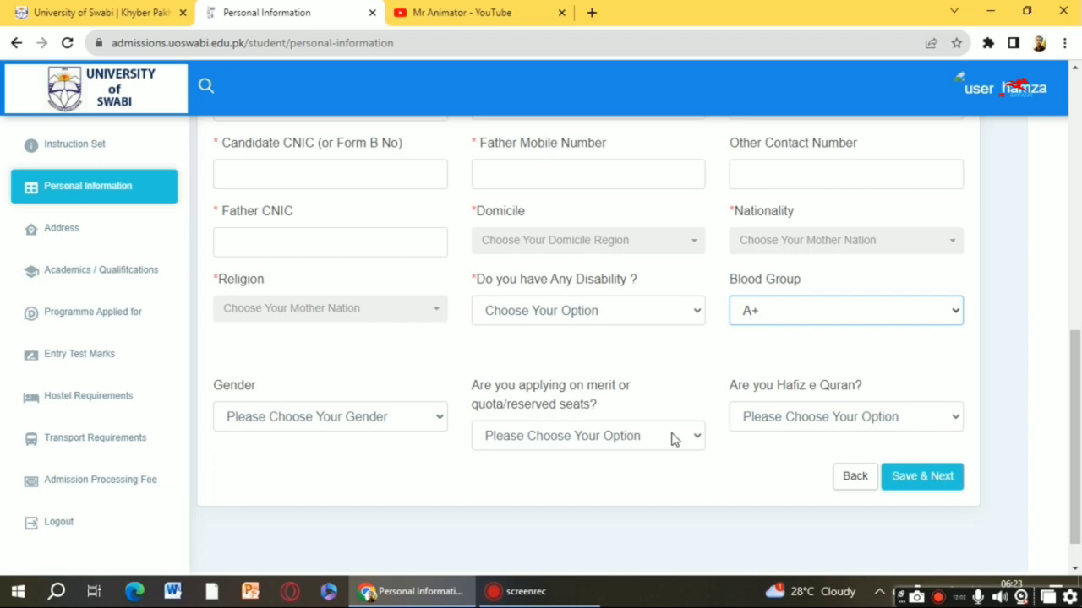
Step: Set the seat type to Quota and choose Fata and Balochistan as the name of the quota
click(698, 439)
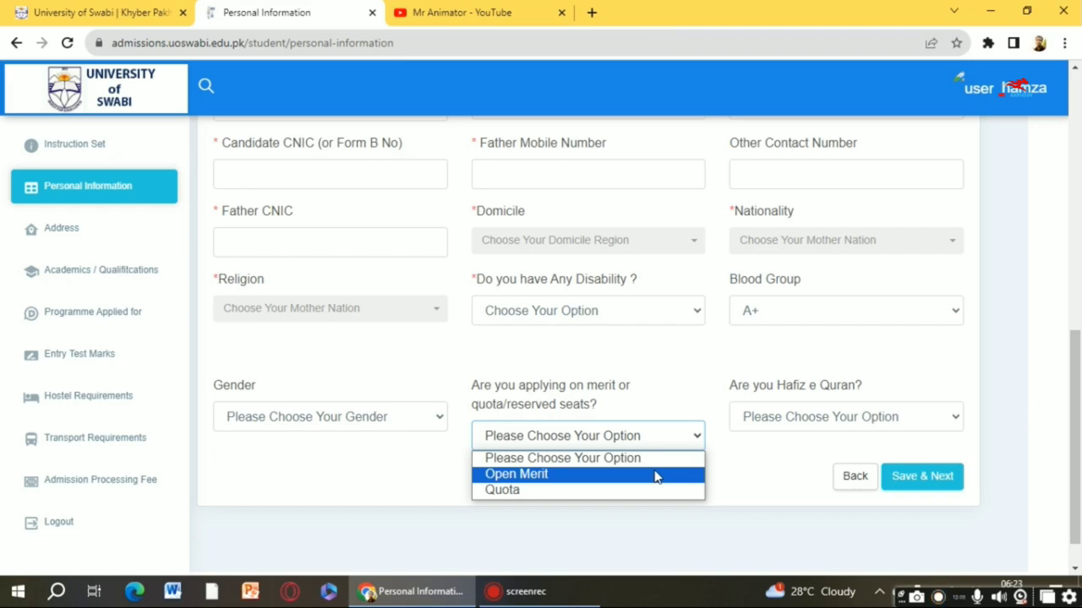
click(595, 490)
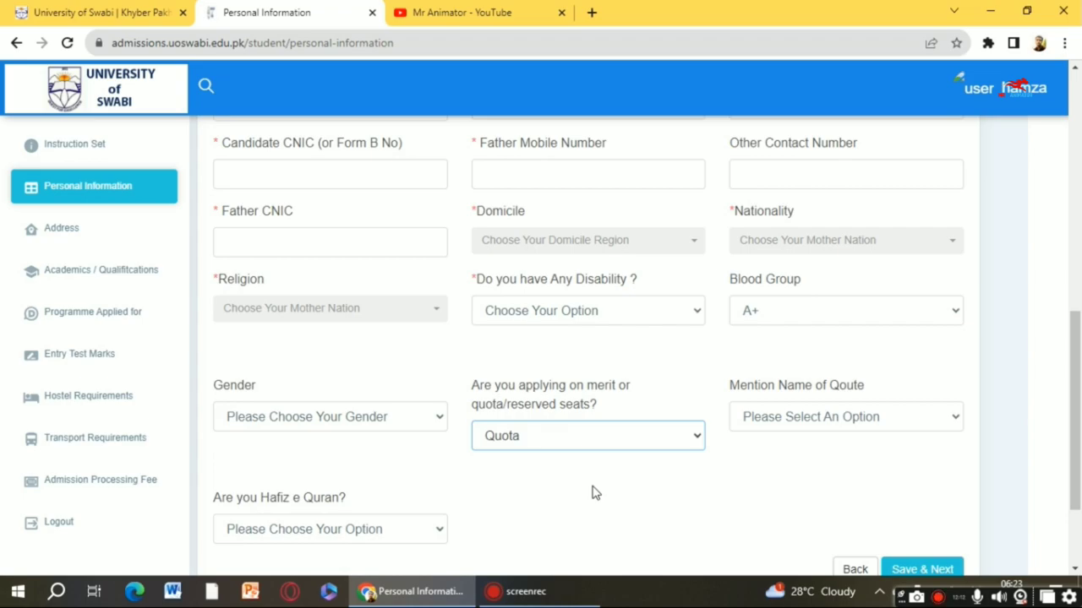
scroll(1077, 372, down, 2)
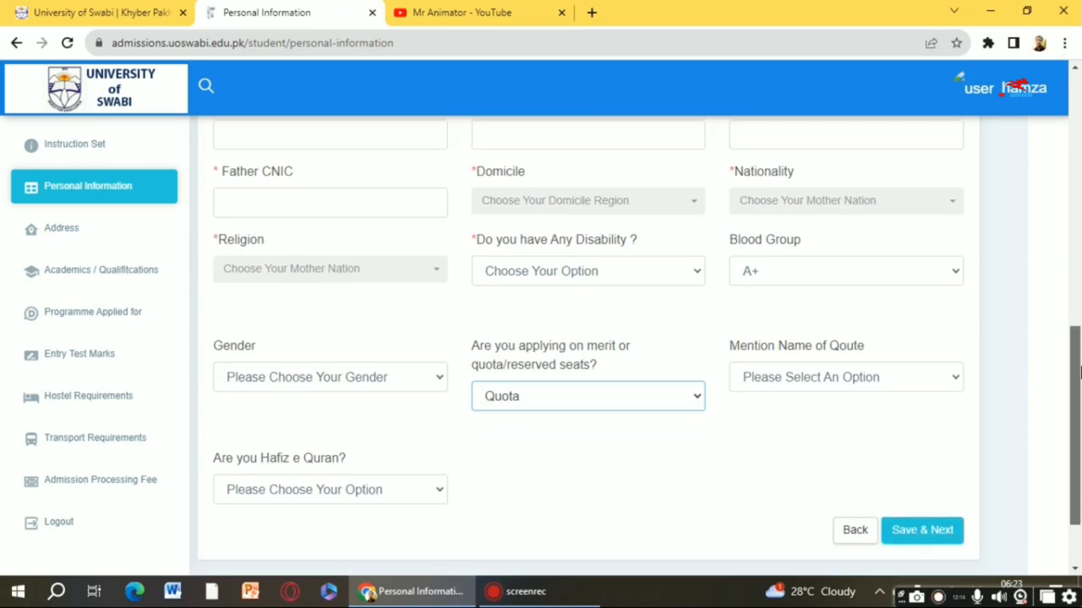
scroll(1077, 372, down, 2)
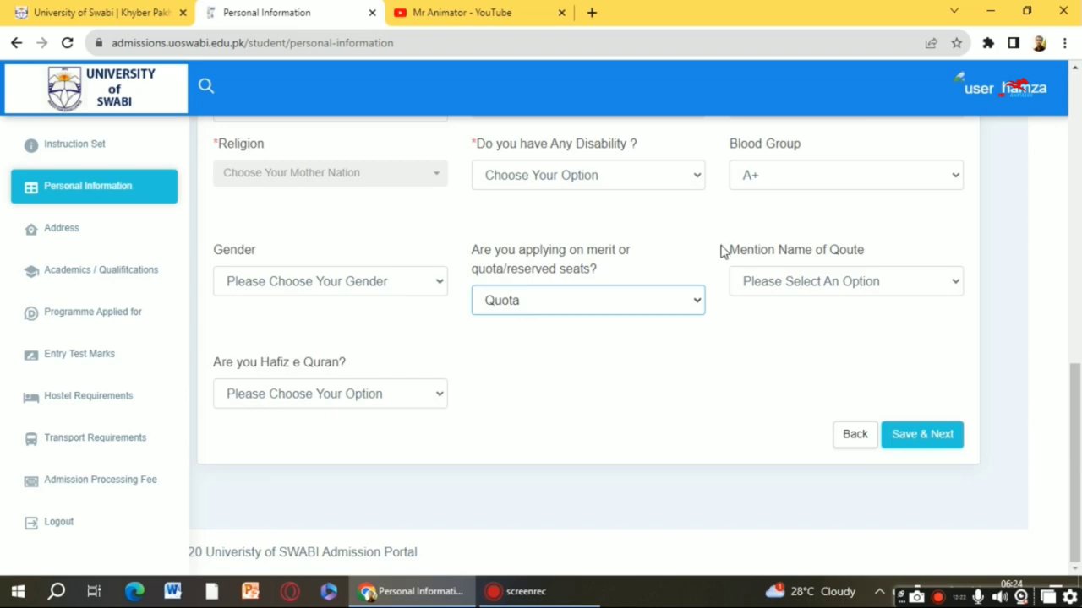
click(921, 287)
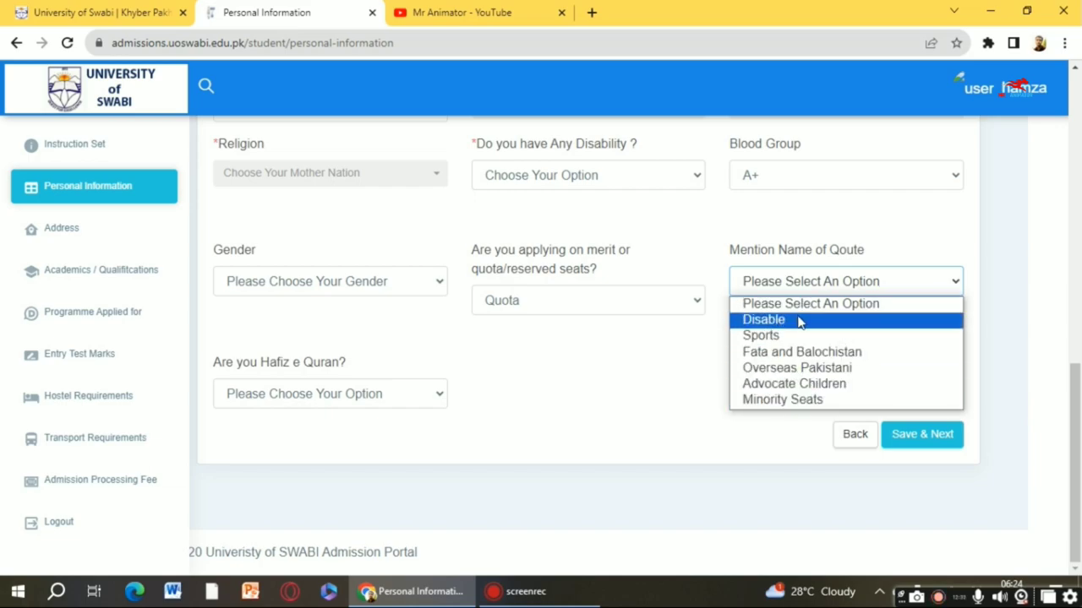
click(784, 352)
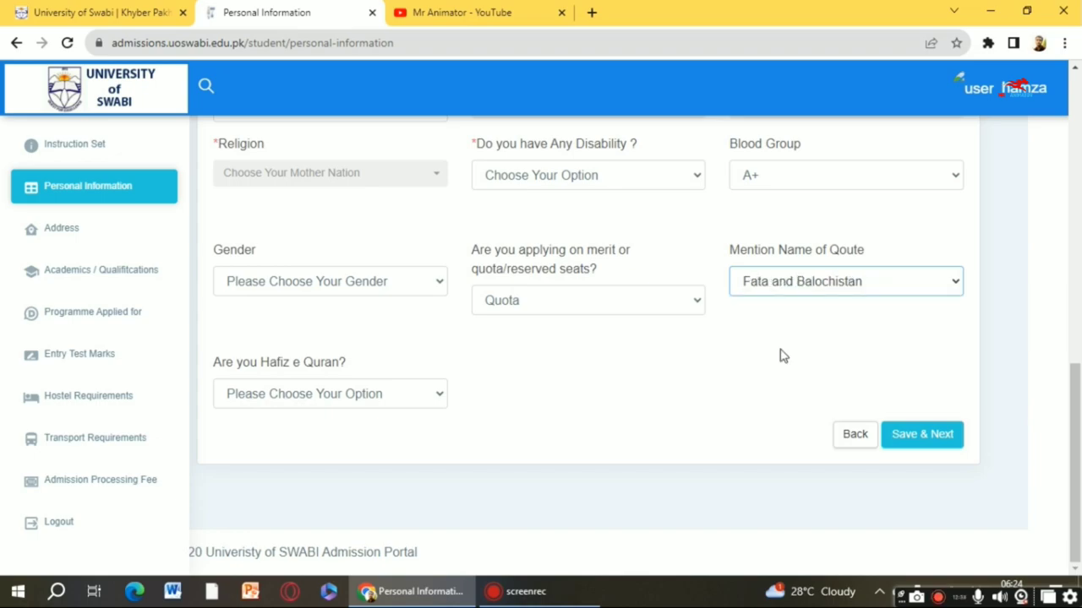
Step: Answer NO to the Hafiz e Quran question and save the personal information to continue to the address section
click(383, 401)
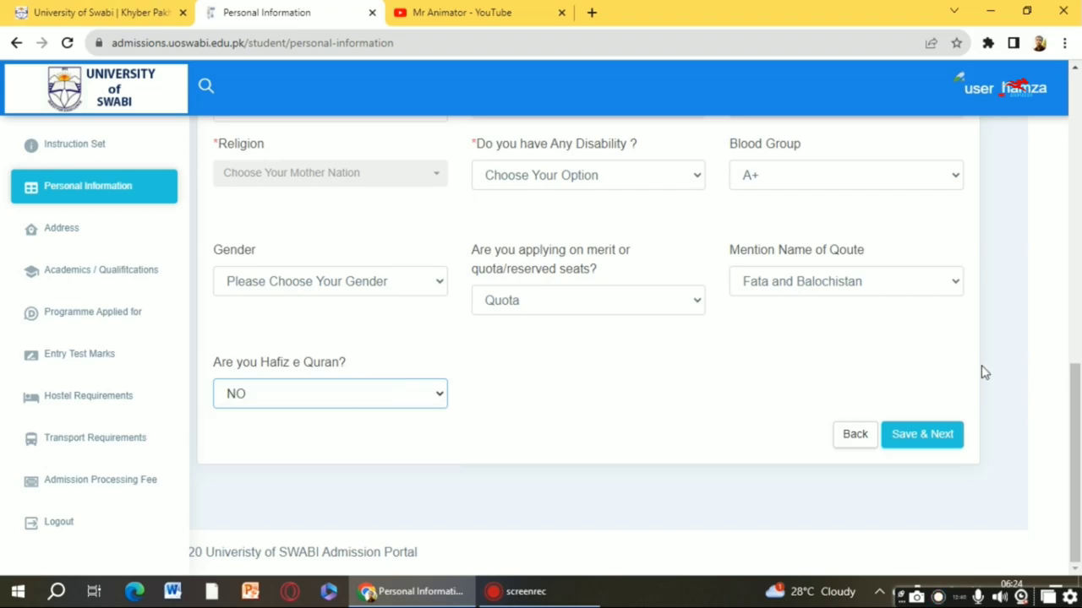
click(923, 442)
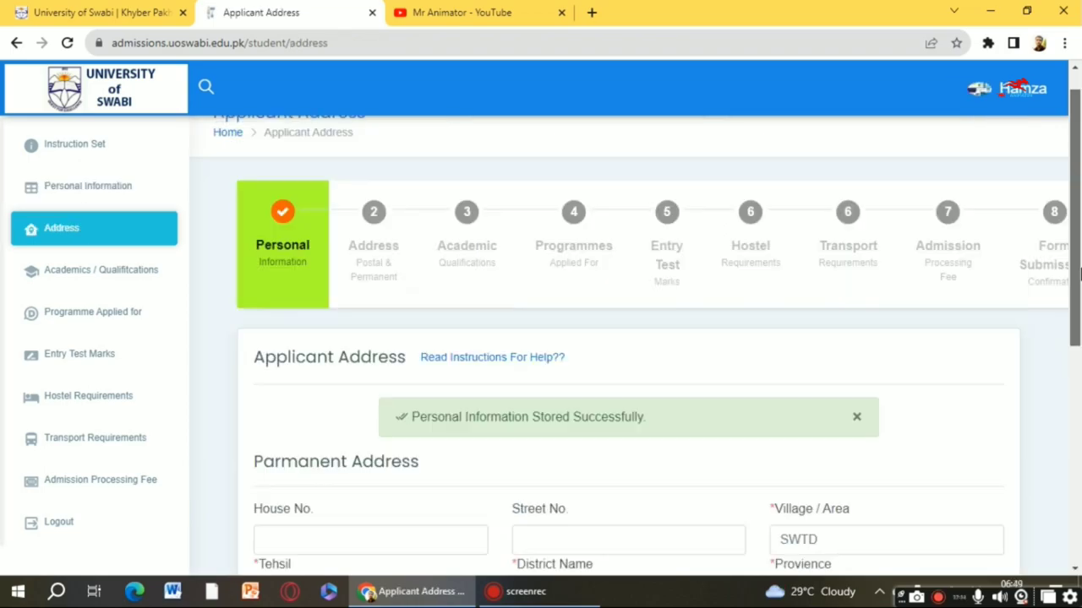
Step: Review the permanent and postal address details, including the permanent district choices, and save them to continue to the academic section
scroll(1080, 301, down, 1)
mouse_move(1080, 302)
mouse_down()
mouse_move(1079, 319)
mouse_move(1080, 309)
mouse_up()
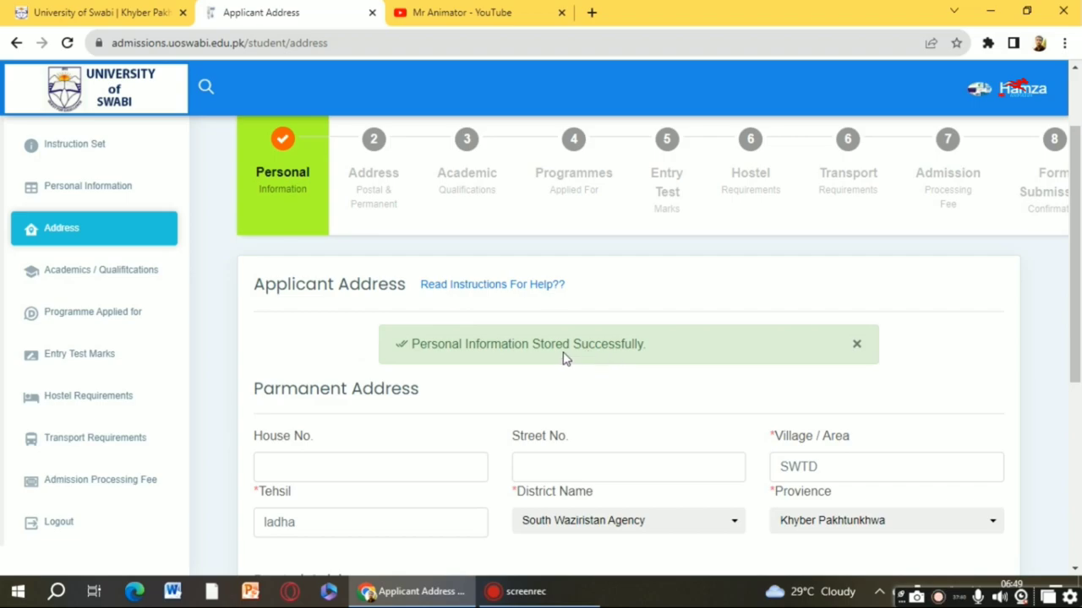
scroll(1061, 279, down, 2)
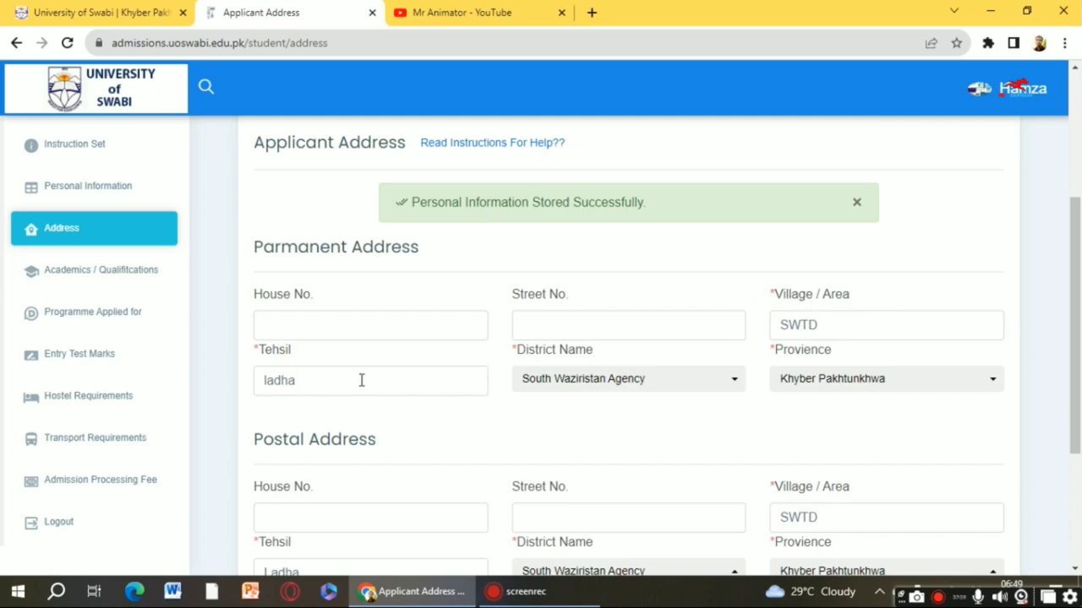
click(734, 384)
click(736, 384)
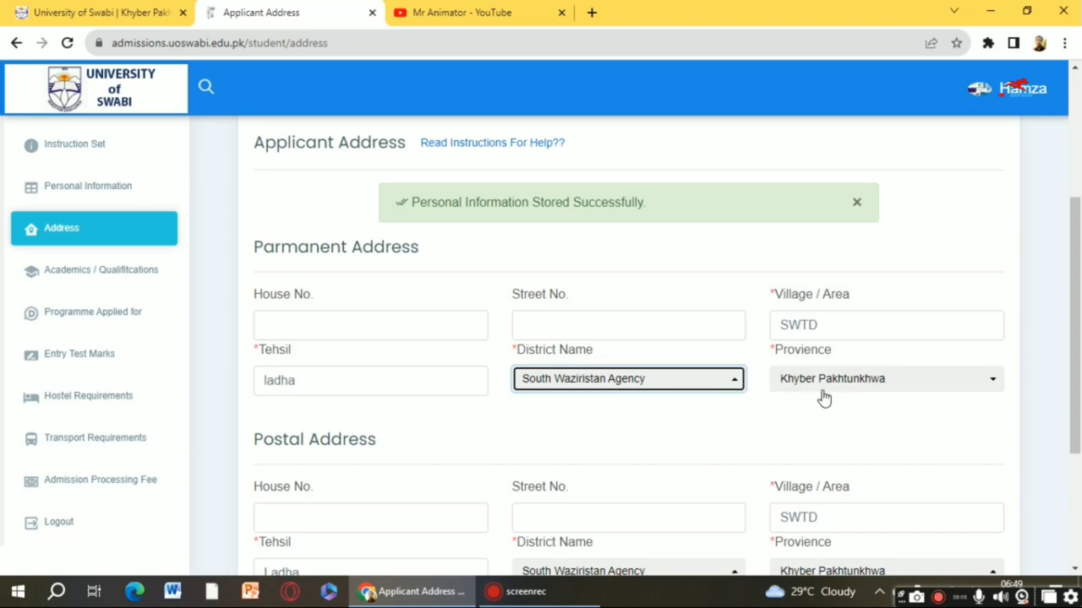
drag(1080, 338, 1069, 414)
click(626, 309)
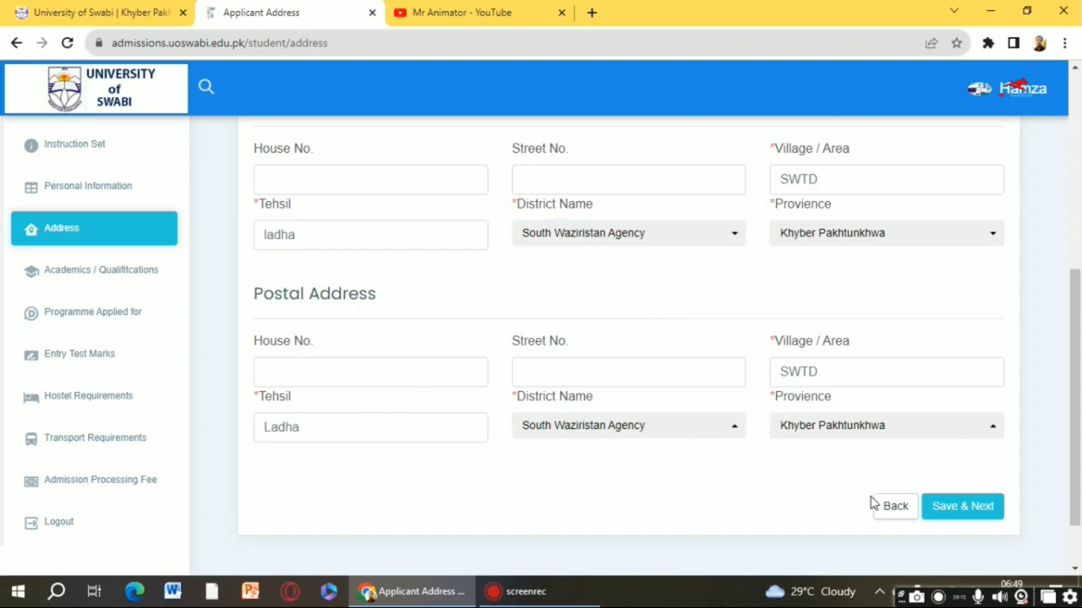
click(973, 514)
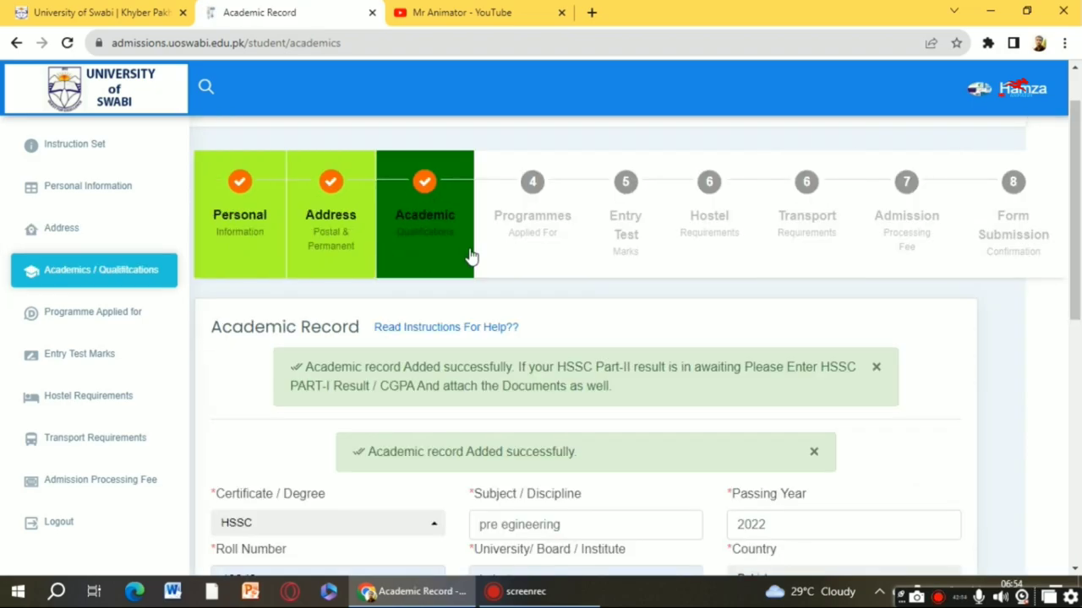
Step: Check the Certificate / Degree choices in the academic record form without changing the selection
drag(1077, 205, 1077, 270)
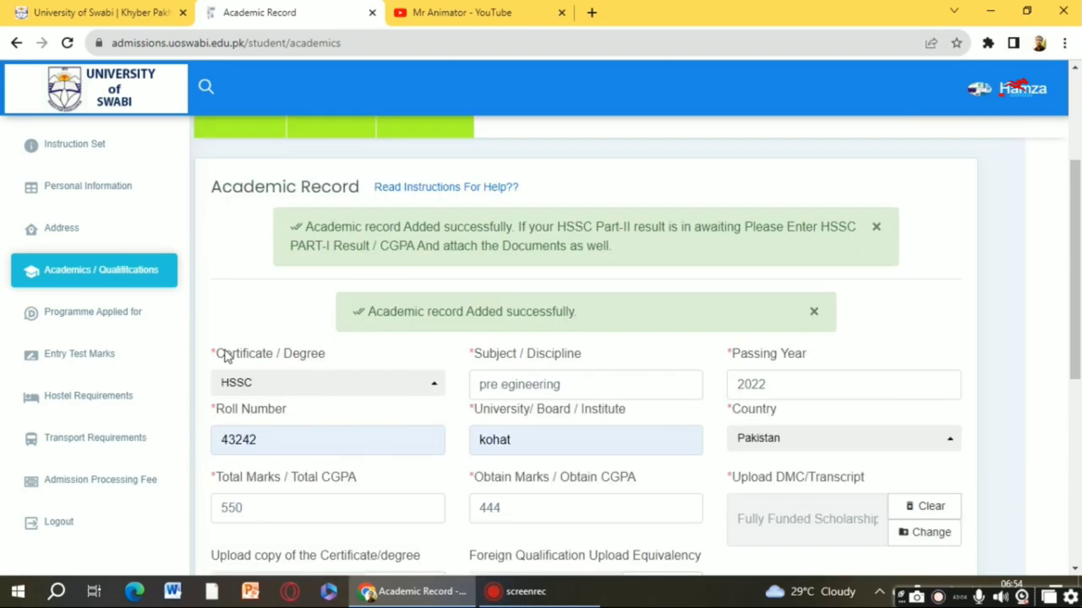
click(437, 391)
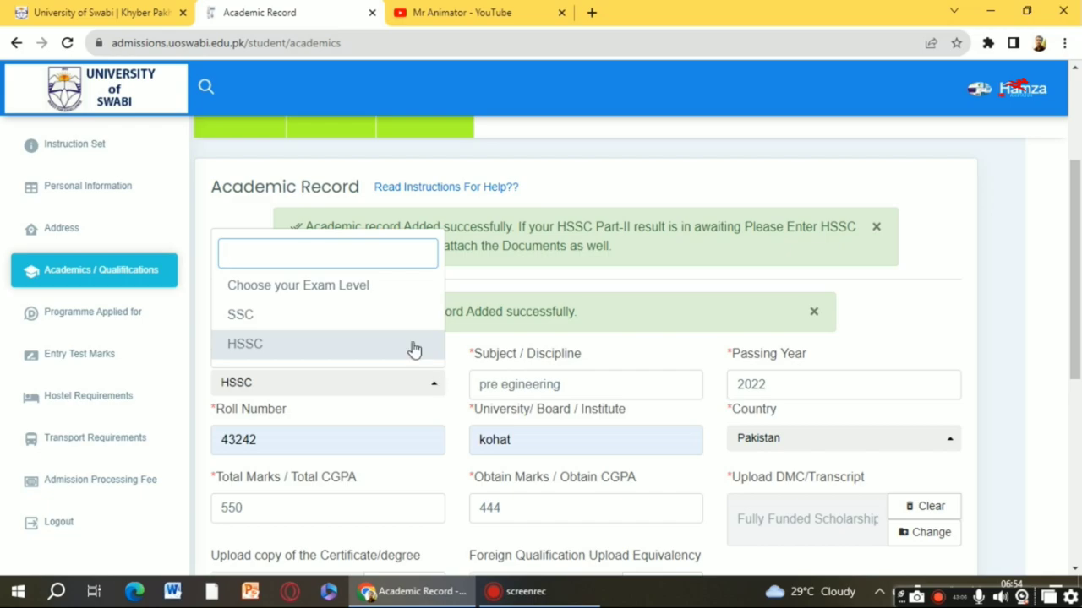
click(434, 386)
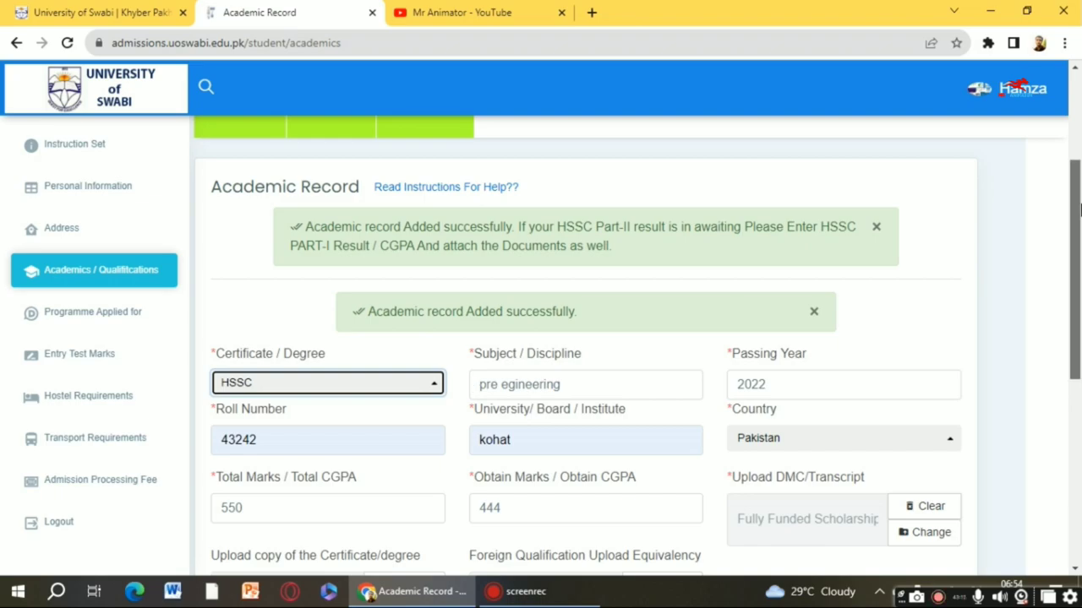
scroll(752, 292, down, 1)
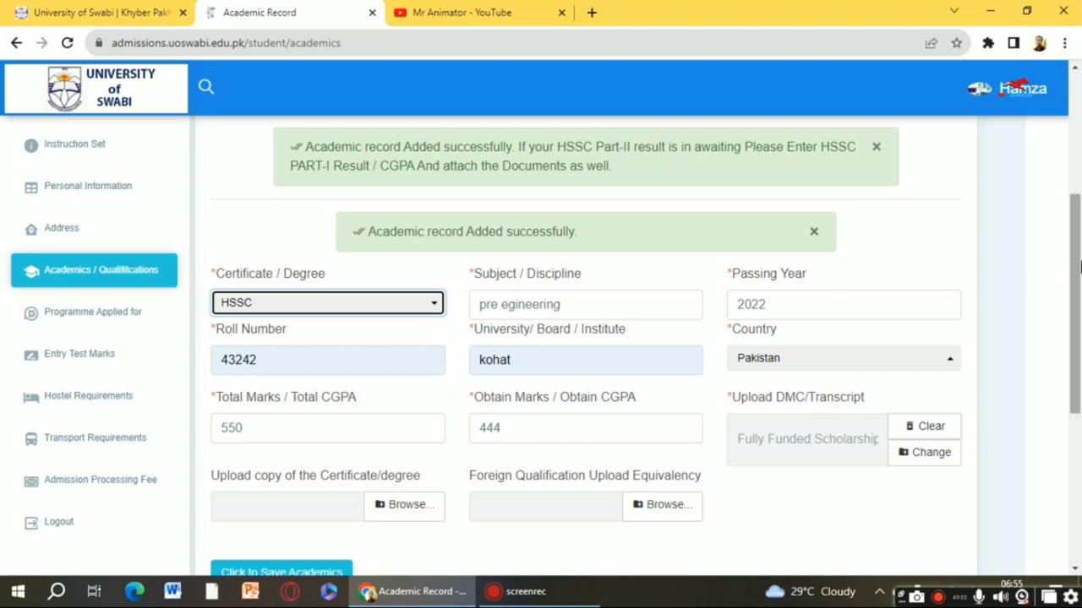
scroll(1056, 270, down, 1)
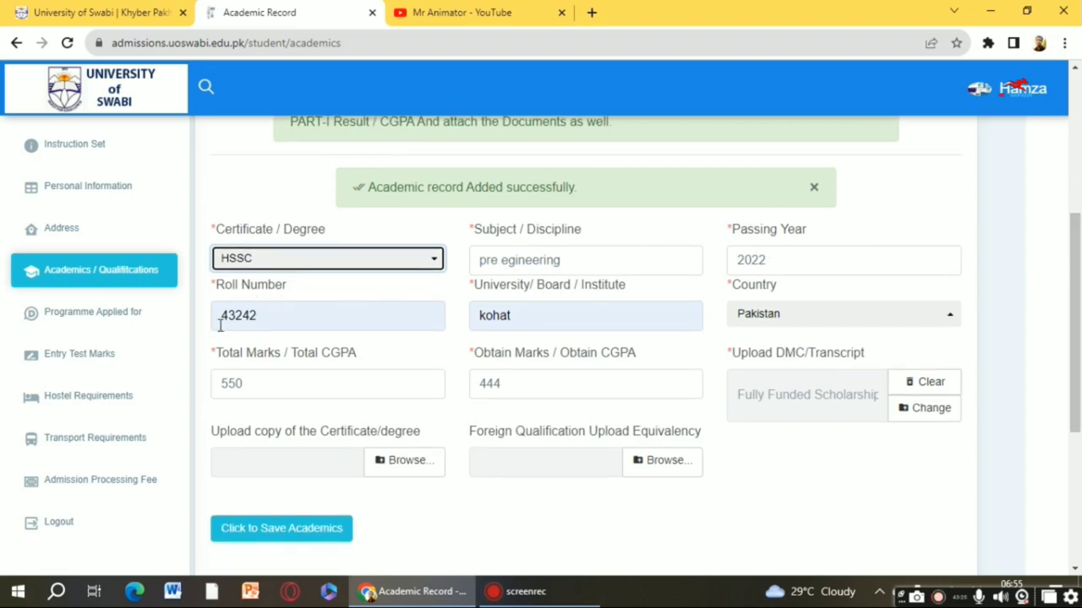
Step: Review the board, total marks and obtained marks entries in the academic record form without editing them
click(501, 306)
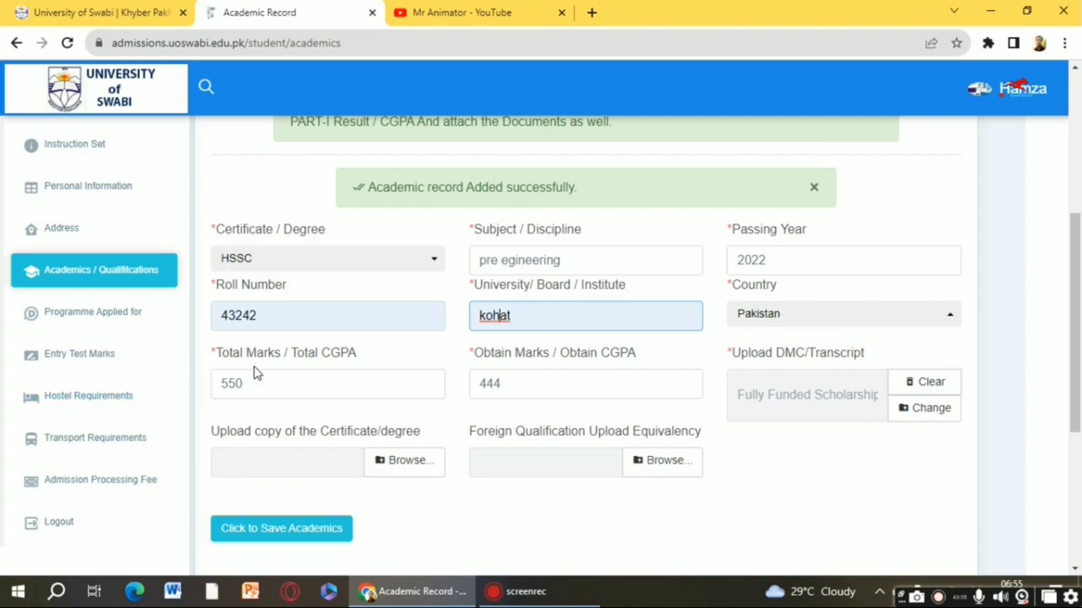
drag(258, 382, 186, 406)
click(200, 360)
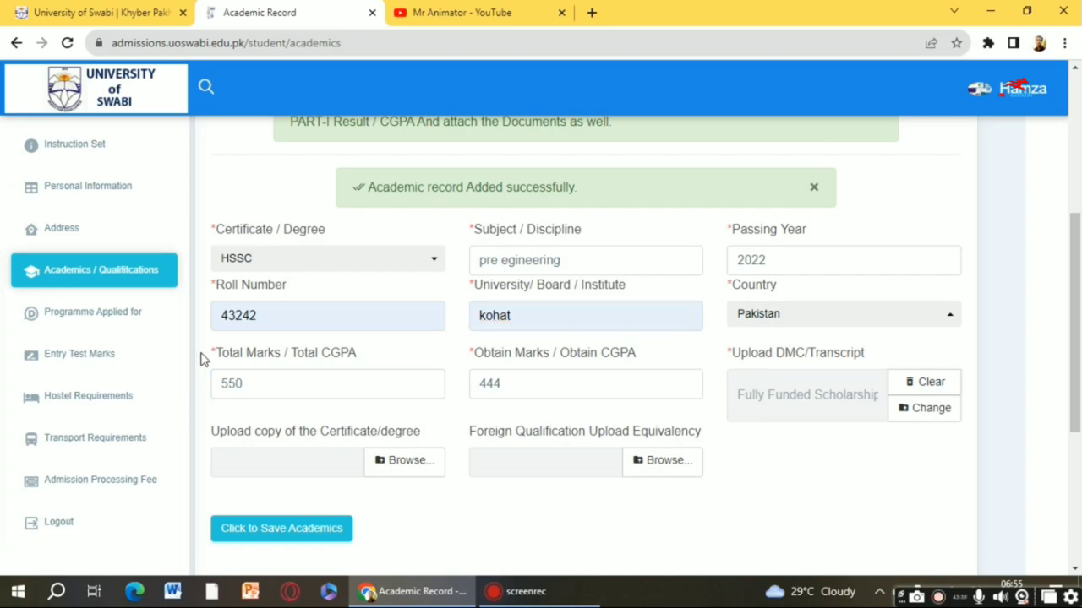
drag(475, 376, 550, 391)
click(464, 370)
double_click(490, 383)
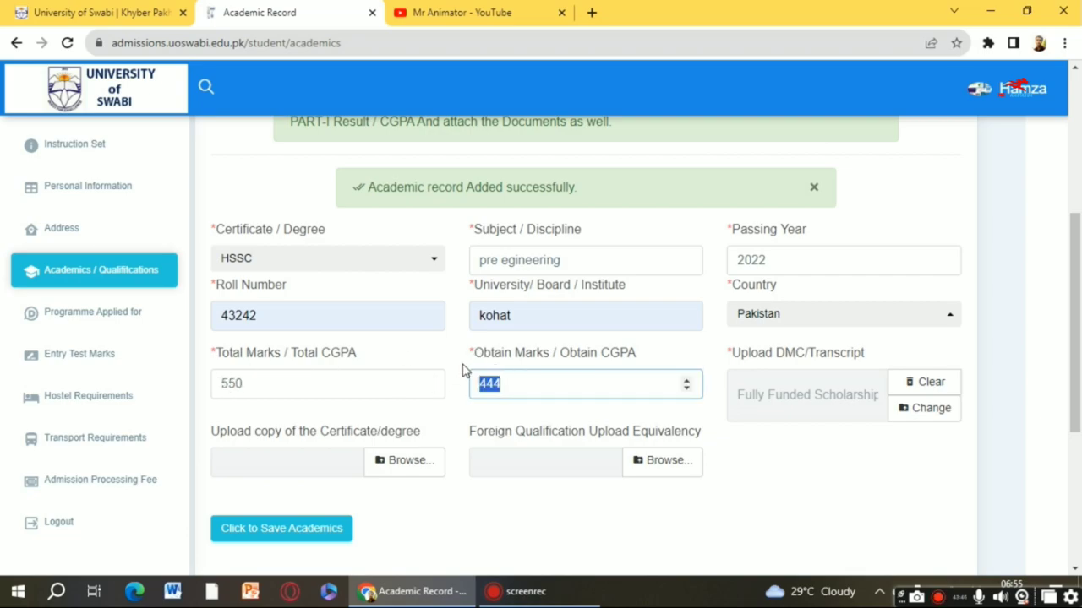
click(461, 367)
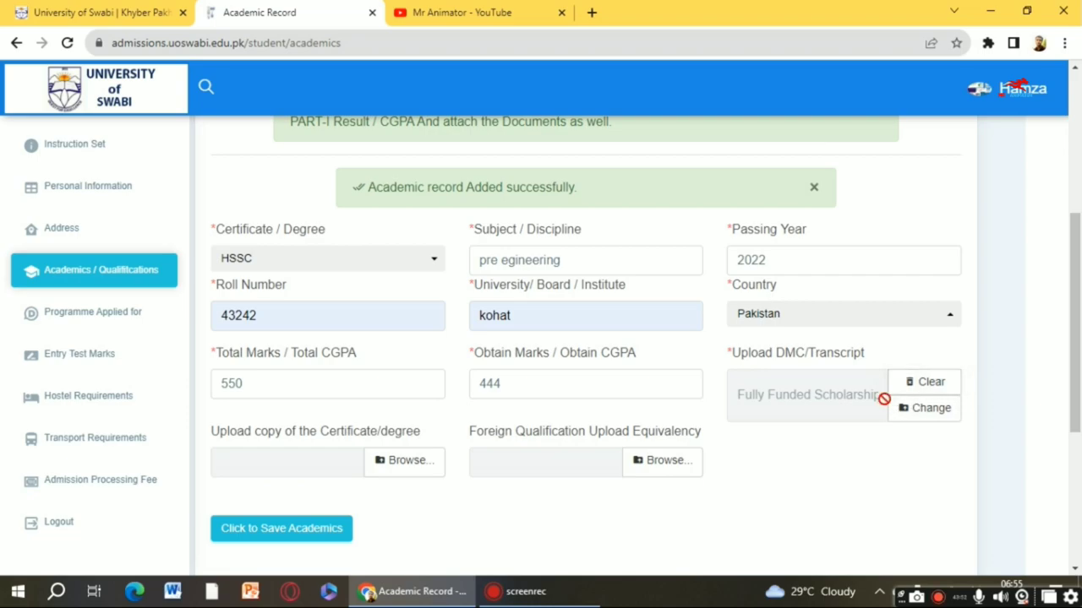
Step: Examine the document upload fields and the table of saved academic records below the form
drag(1078, 311, 1077, 321)
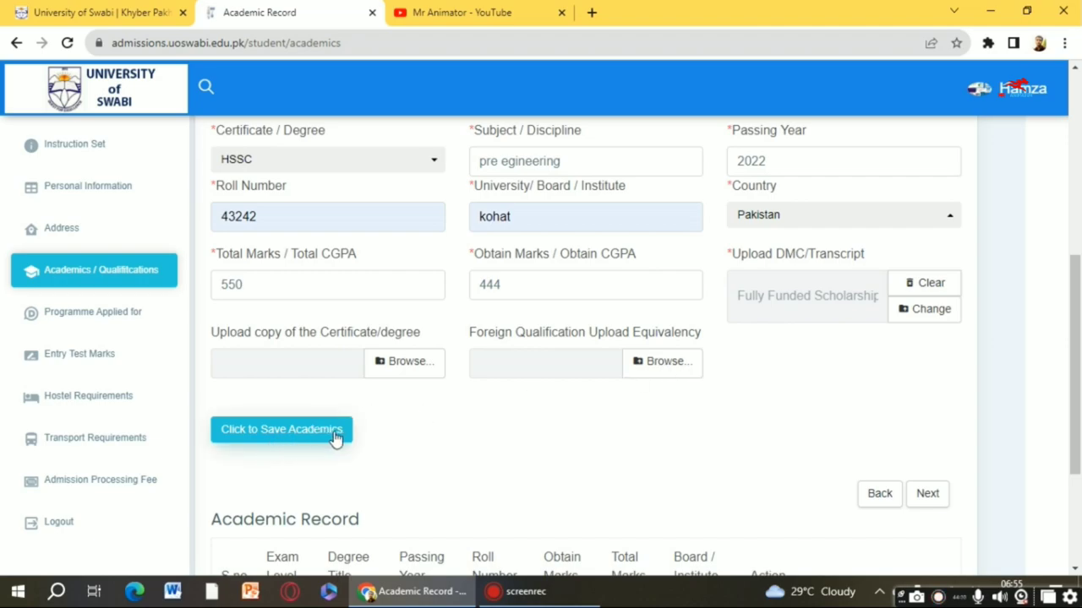
scroll(843, 384, down, 3)
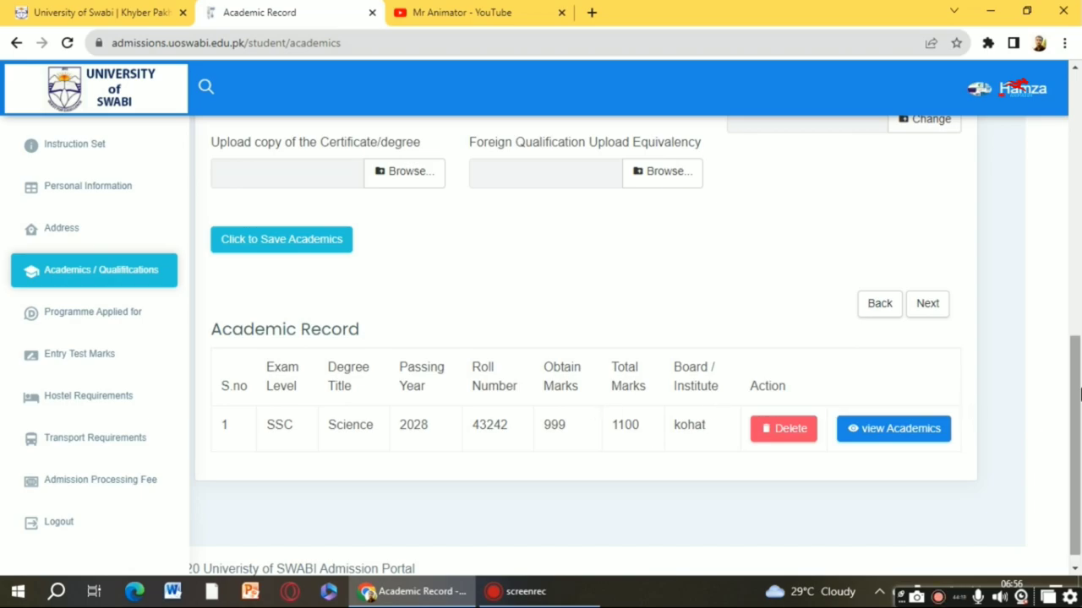
drag(1079, 307, 1079, 211)
scroll(1079, 212, down, 1)
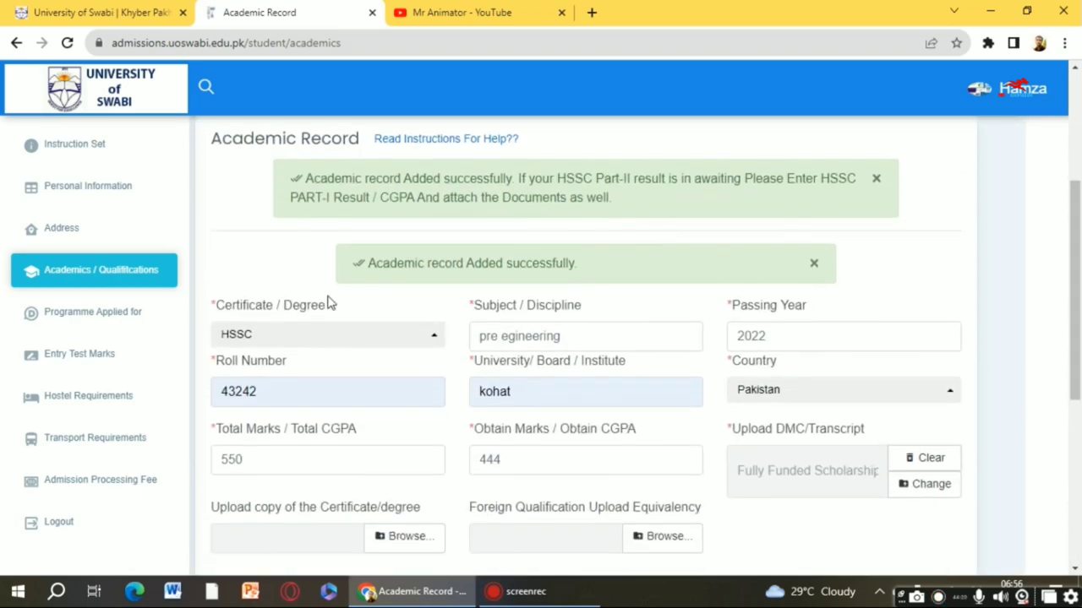
Step: Choose HSSC as the certificate or degree for the academic record
click(435, 340)
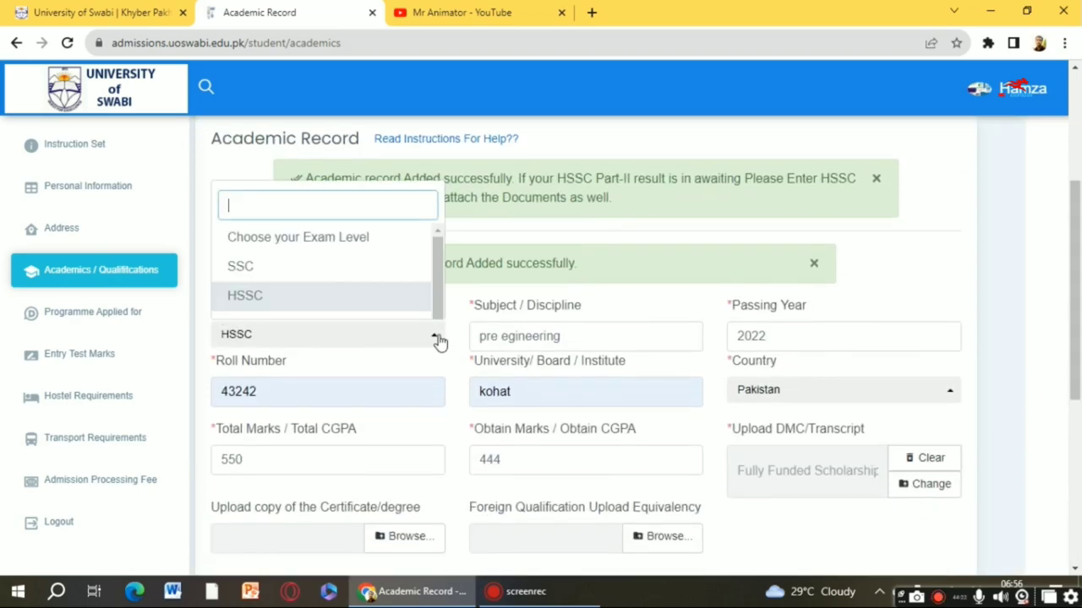
click(360, 291)
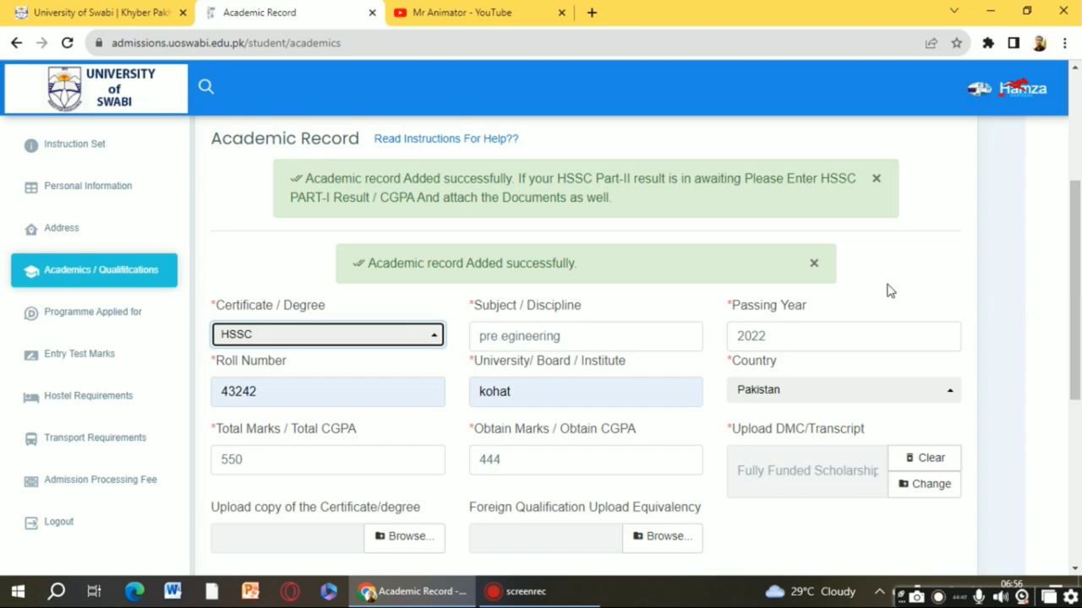
mouse_move(1078, 284)
mouse_down()
mouse_move(1078, 371)
mouse_move(1079, 277)
mouse_up()
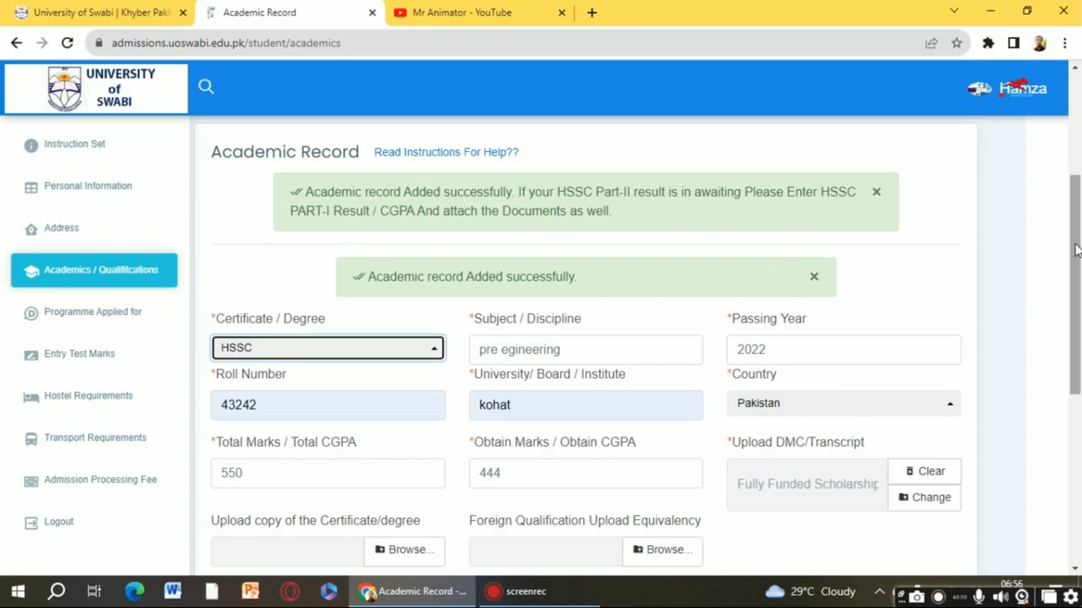
scroll(1077, 281, down, 1)
scroll(1077, 281, down, 1)
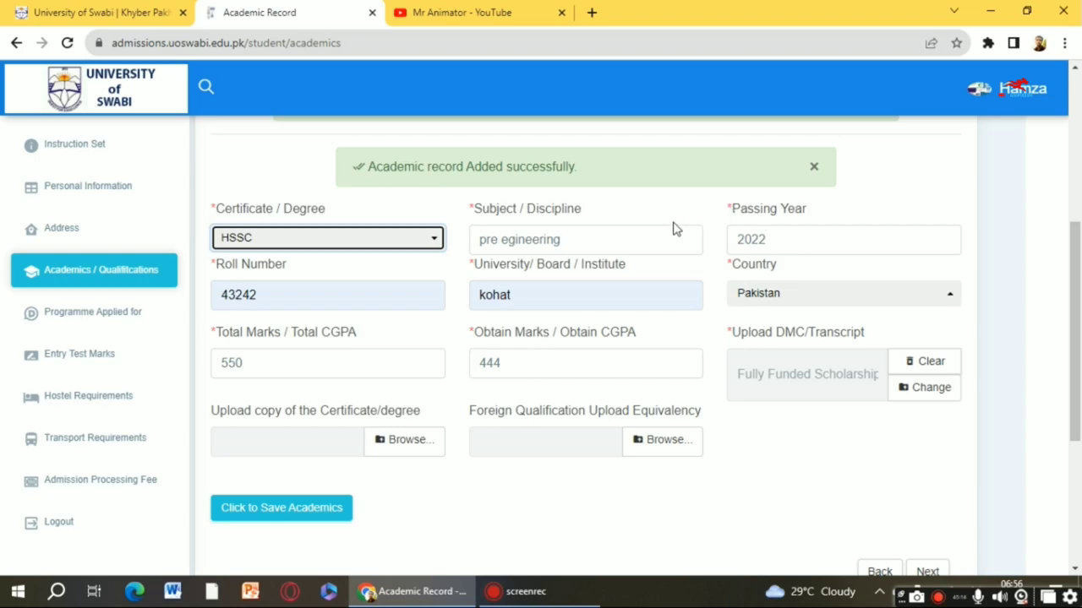
Step: Review the passing year, roll number and board entries of the HSSC record without editing them
click(771, 240)
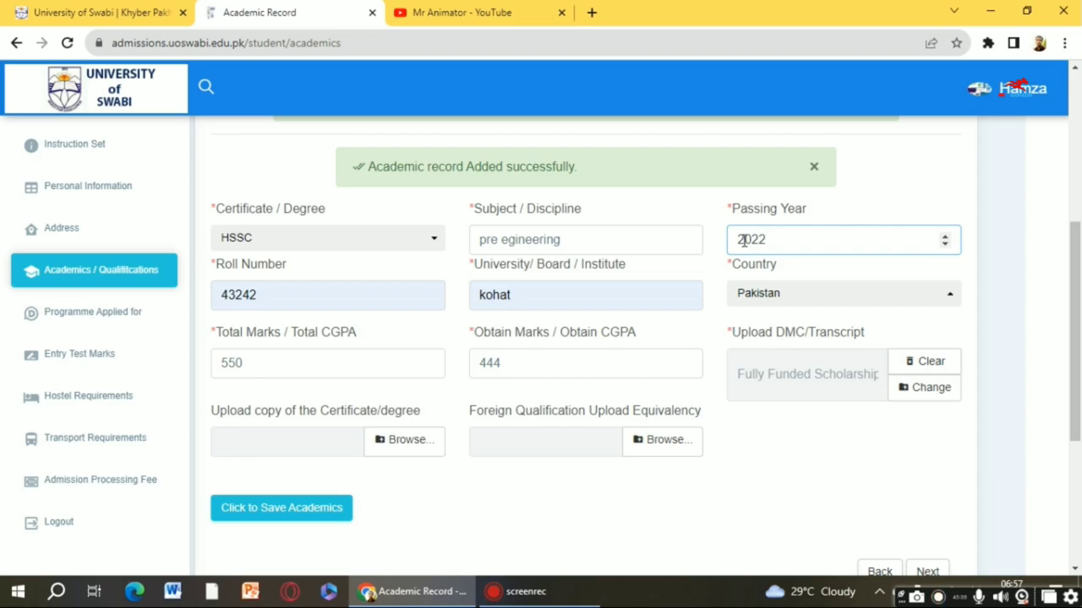
drag(772, 240, 735, 242)
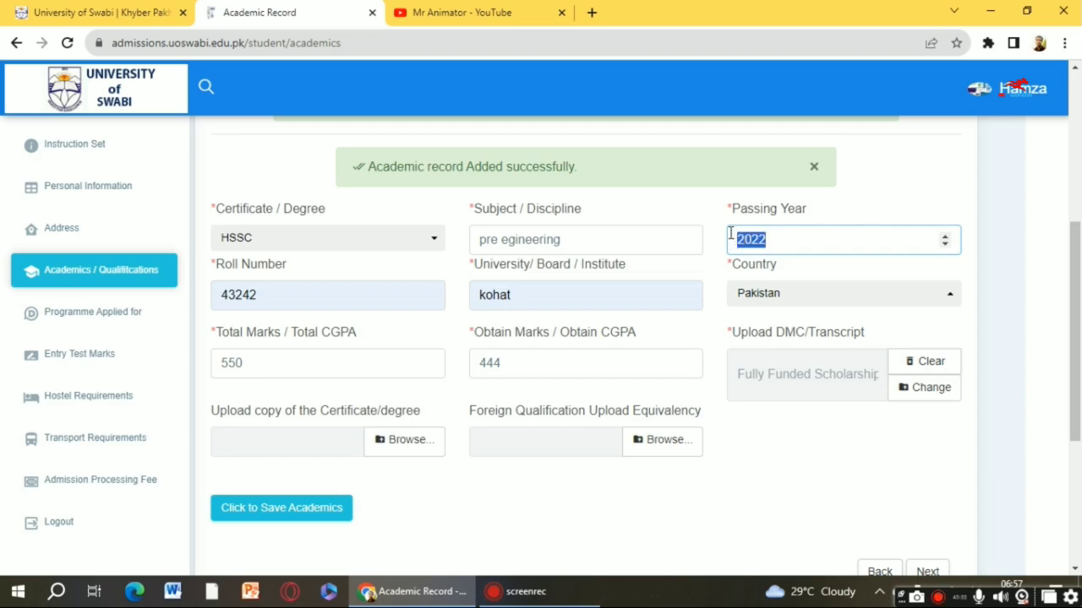
click(703, 228)
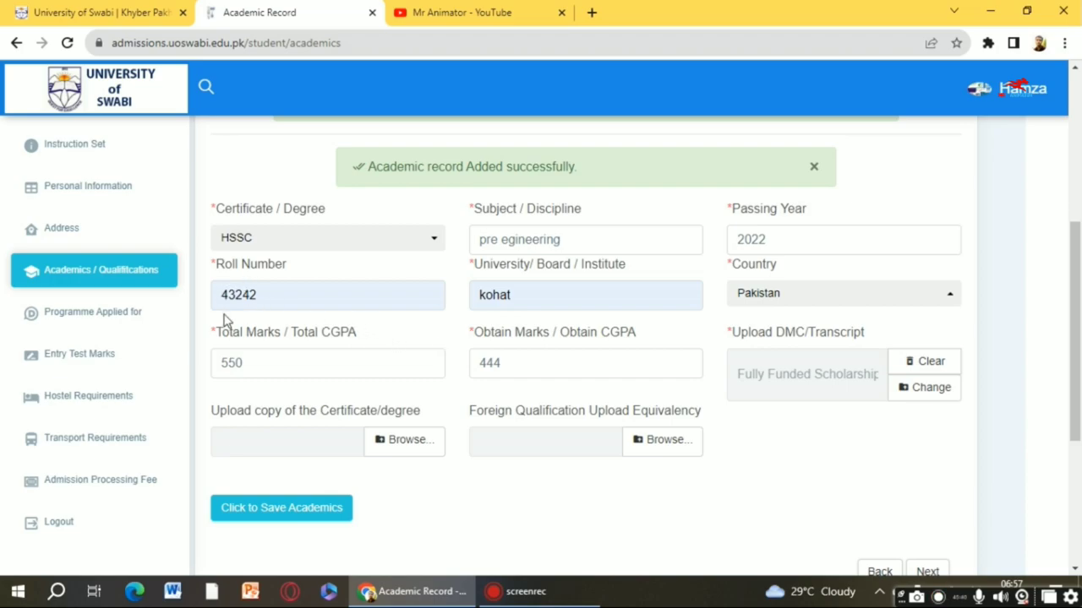
drag(226, 305, 253, 307)
click(347, 273)
drag(476, 295, 537, 296)
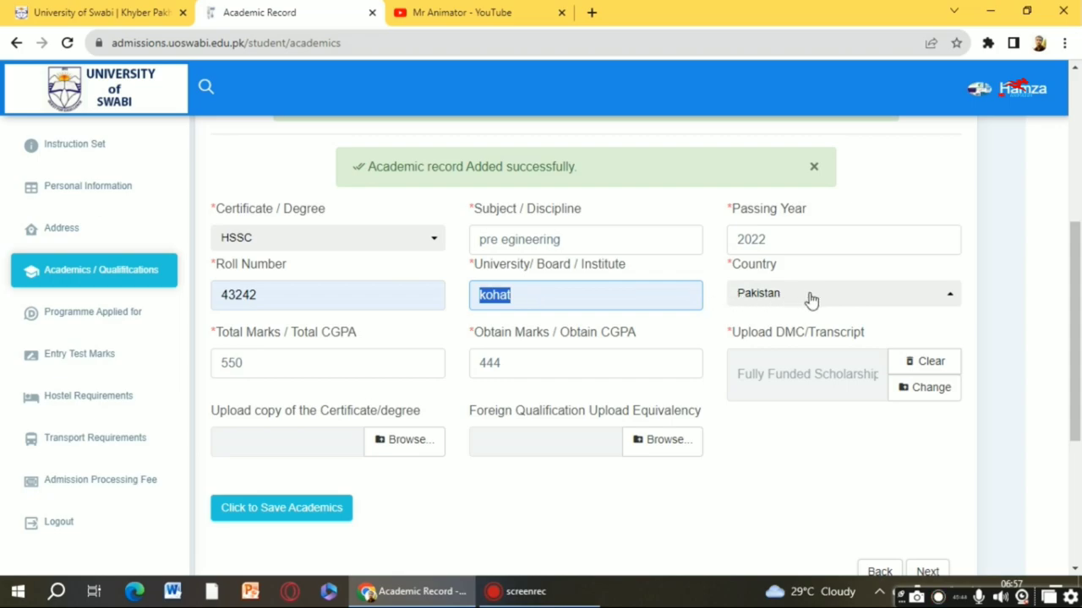
click(214, 354)
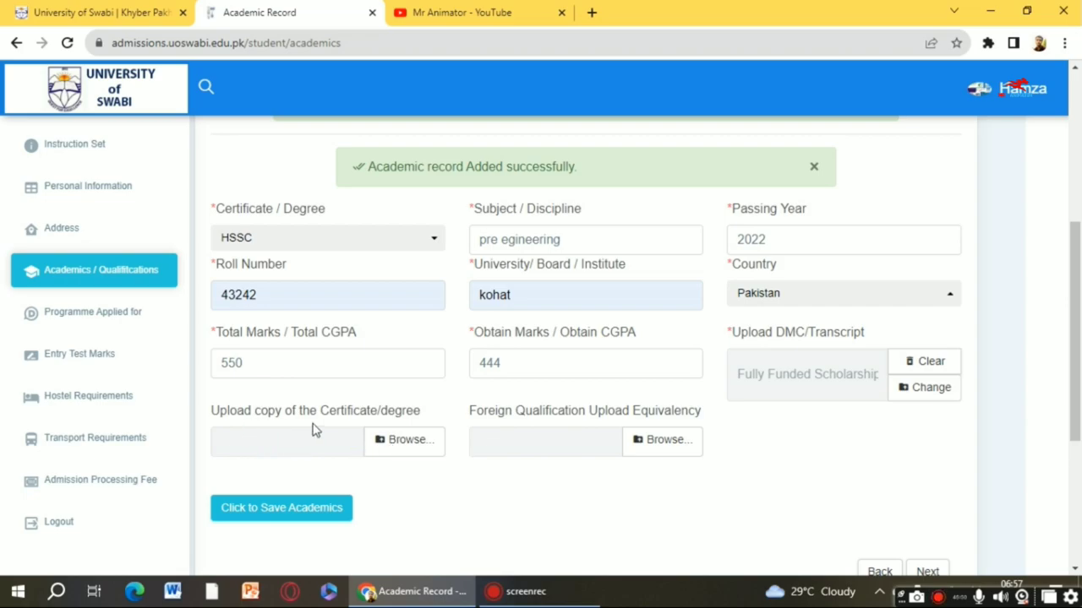
Step: Save the HSSC academic record, check it in the records table, and continue to the available programmes
scroll(986, 367, down, 2)
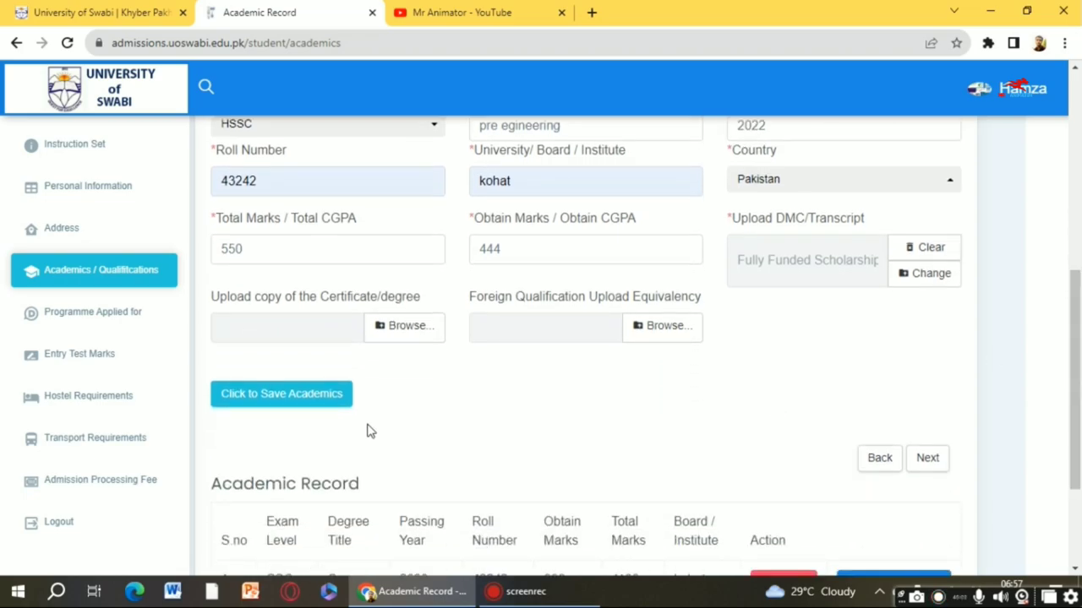
click(329, 404)
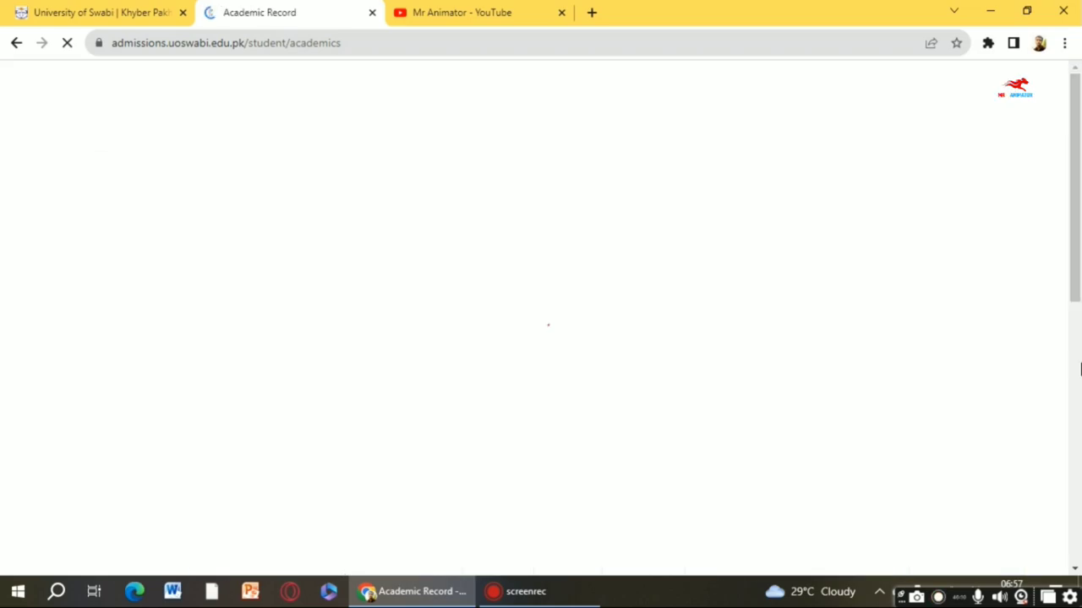
scroll(1073, 439, down, 6)
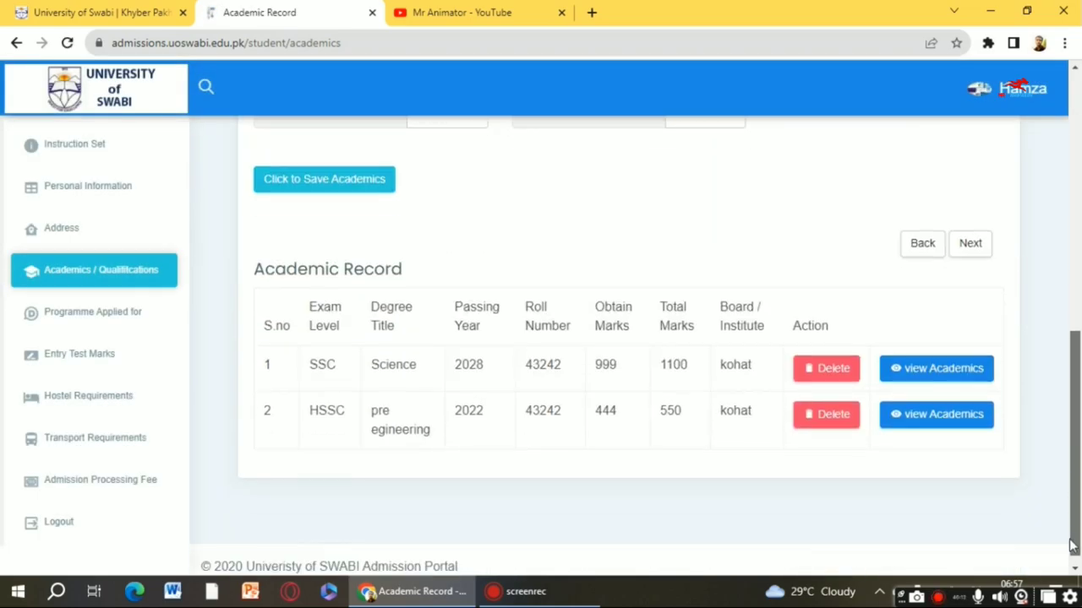
scroll(921, 355, up, 3)
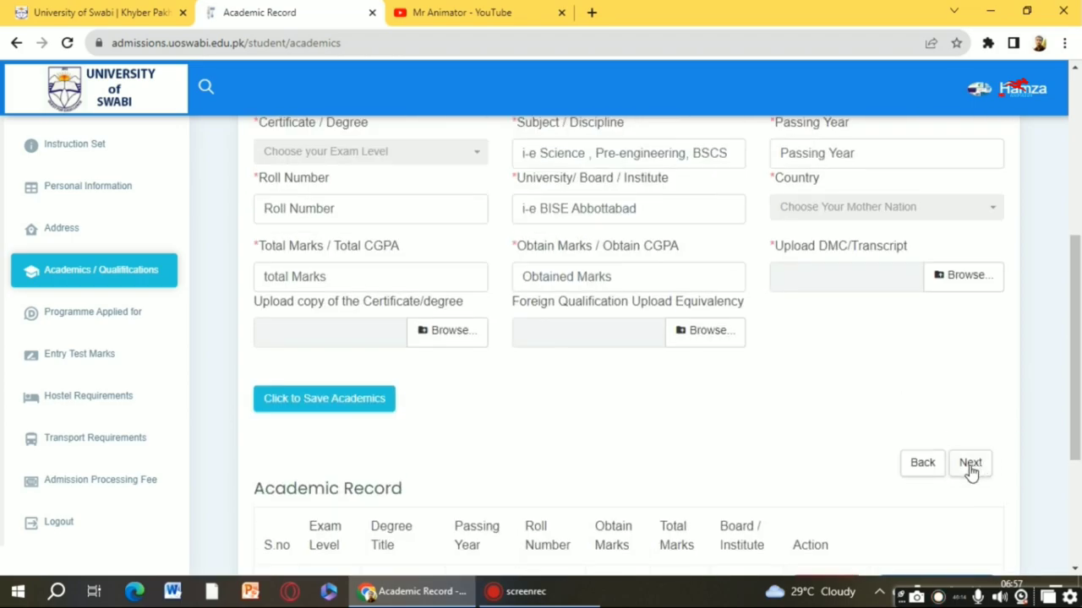
click(970, 467)
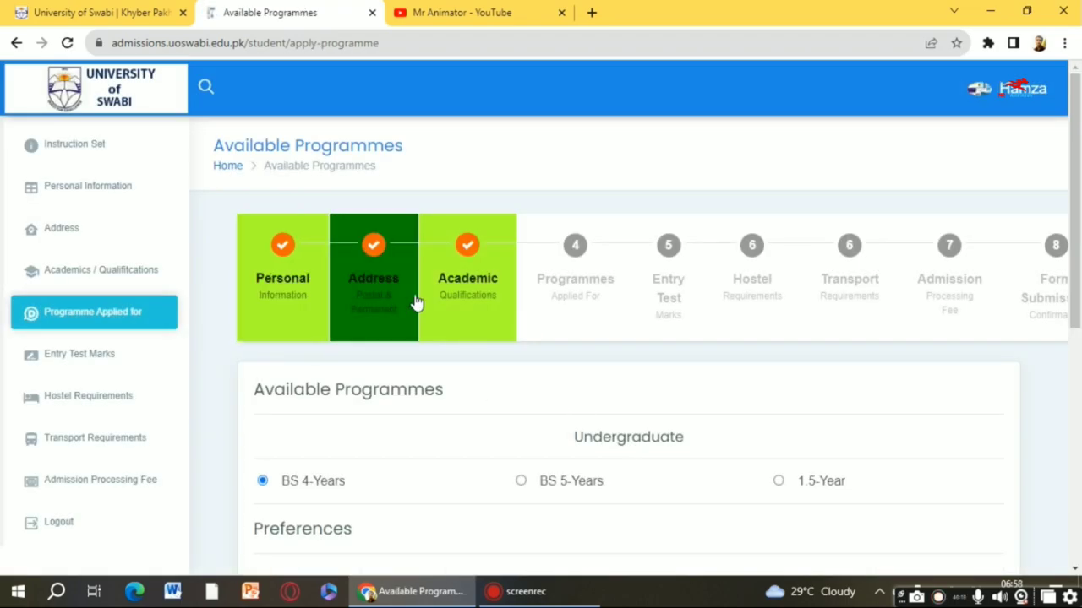
Step: Select BS 5-Years as the undergraduate programme type and check the first preference's options without choosing one
drag(1079, 184, 1079, 226)
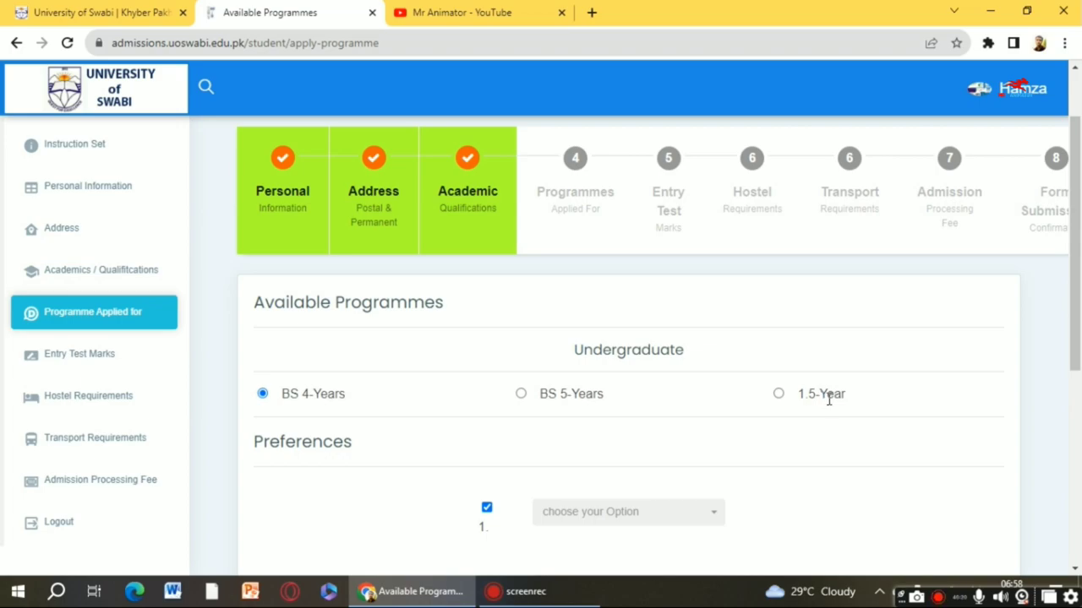
click(521, 394)
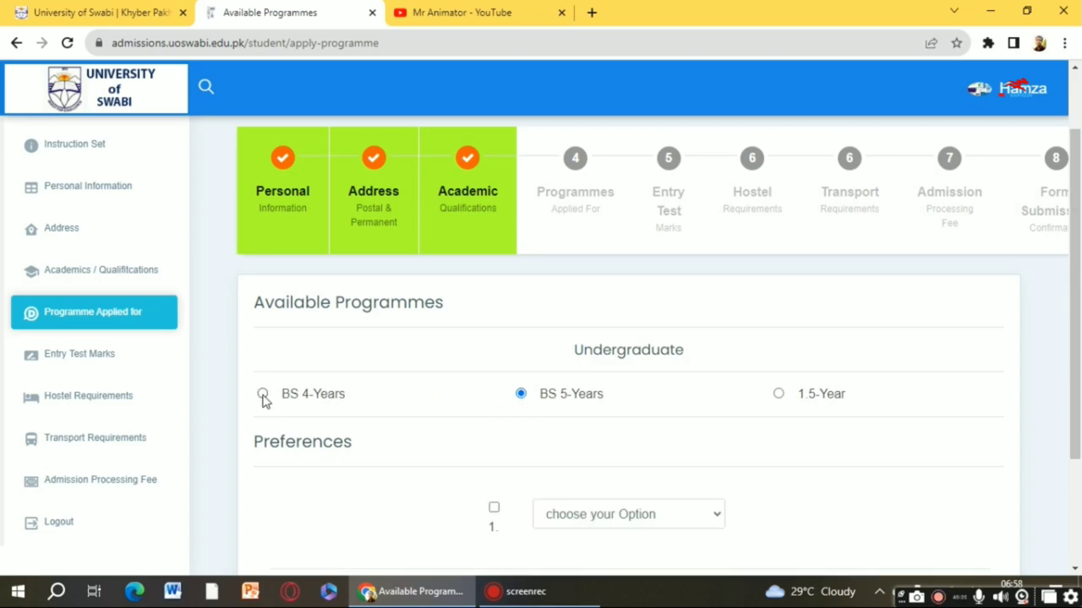
drag(1078, 296, 1079, 391)
click(702, 369)
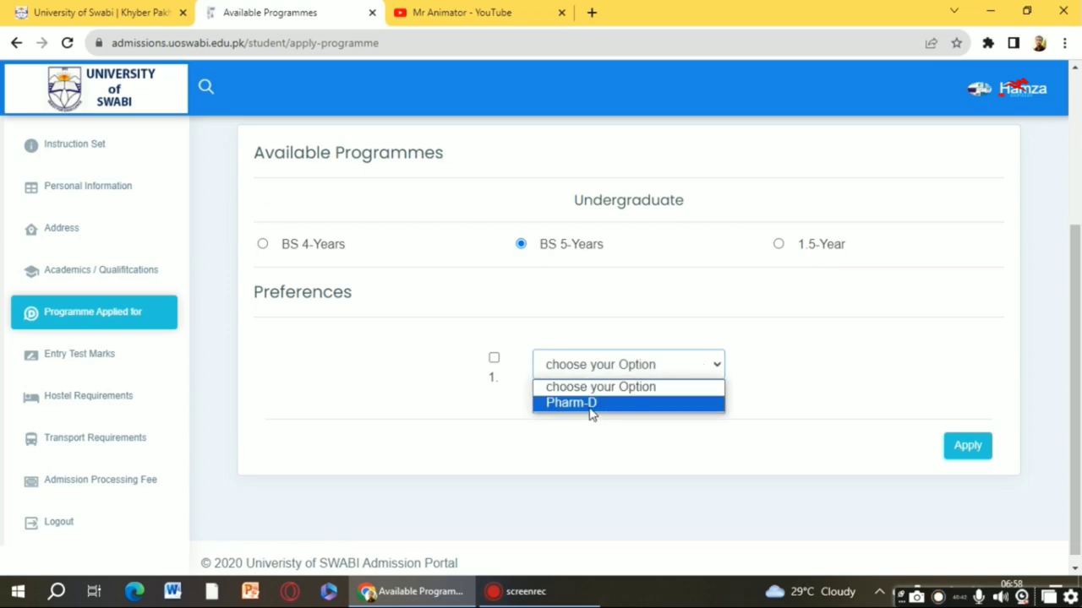
click(708, 375)
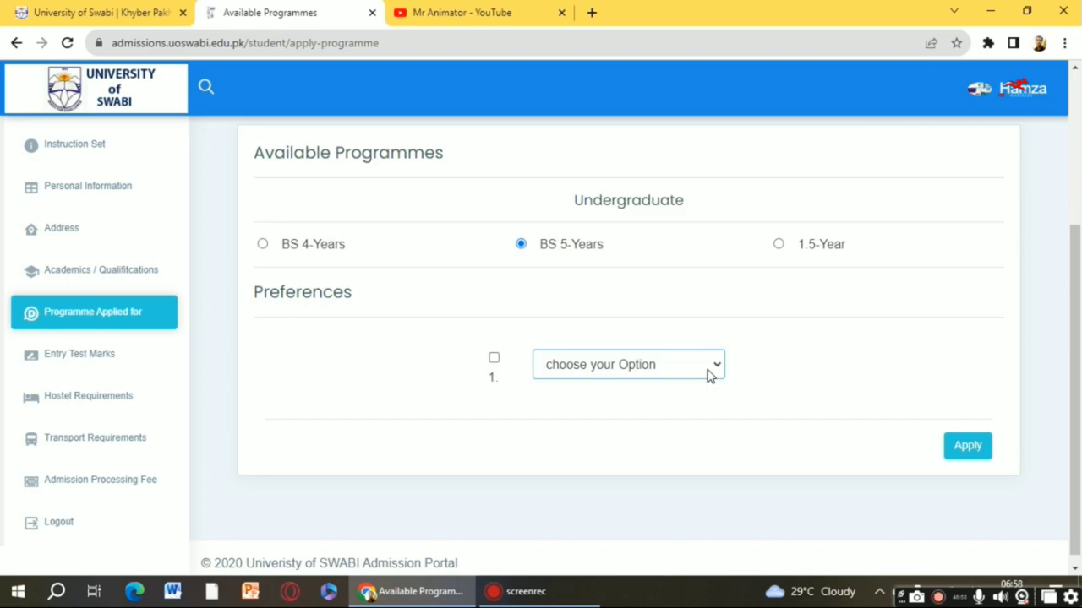
Step: Select BS 4-Years and set preferences 1 to 4 to BS in Physics, BS in English, BS in Botany and BS in Zoology
click(263, 247)
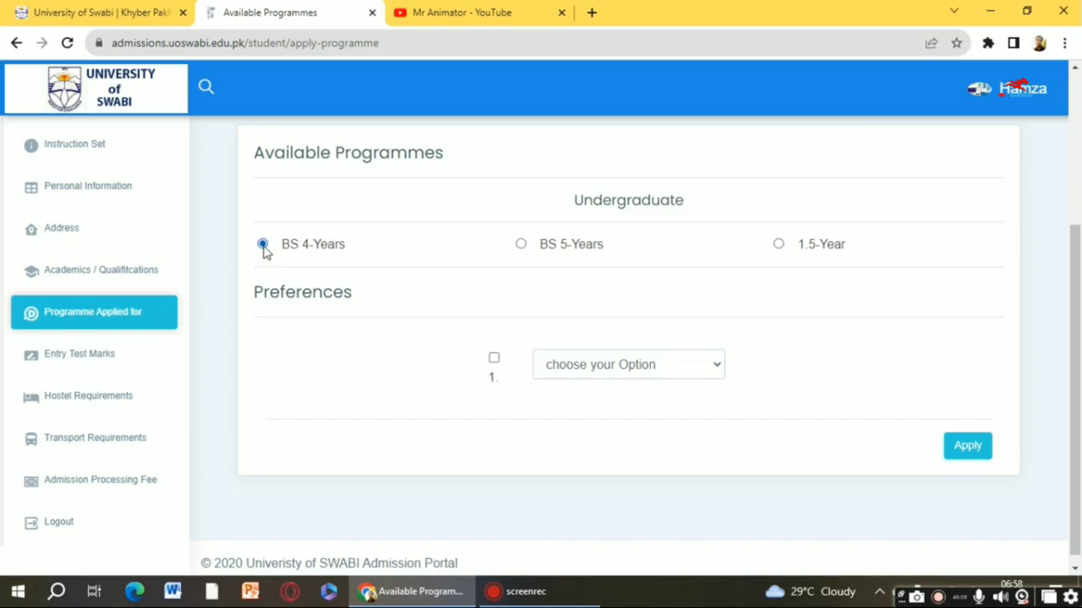
drag(1079, 311, 1080, 349)
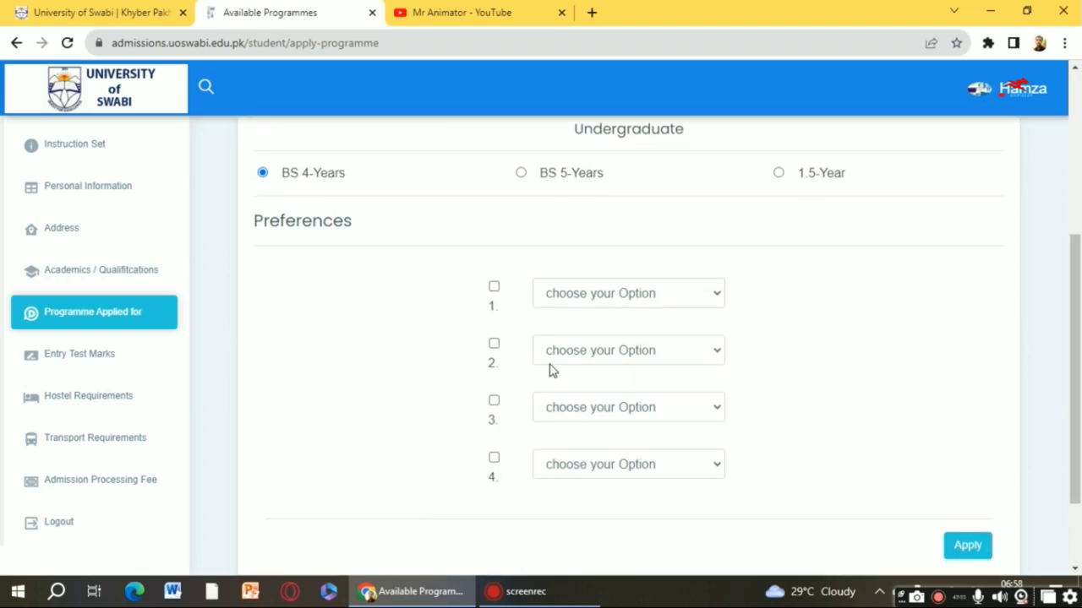
click(667, 288)
click(667, 288)
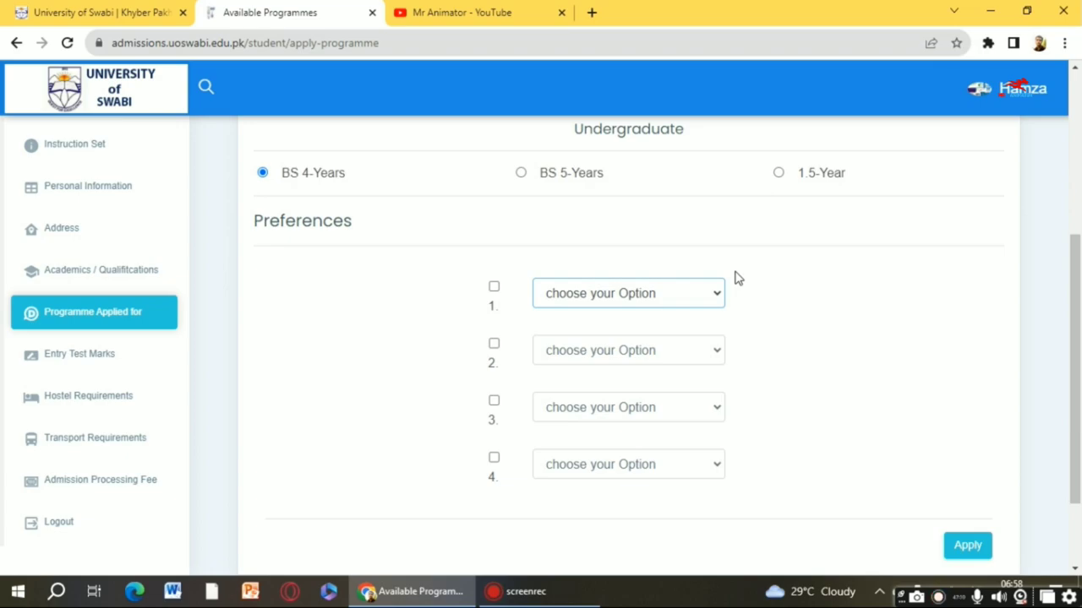
click(688, 302)
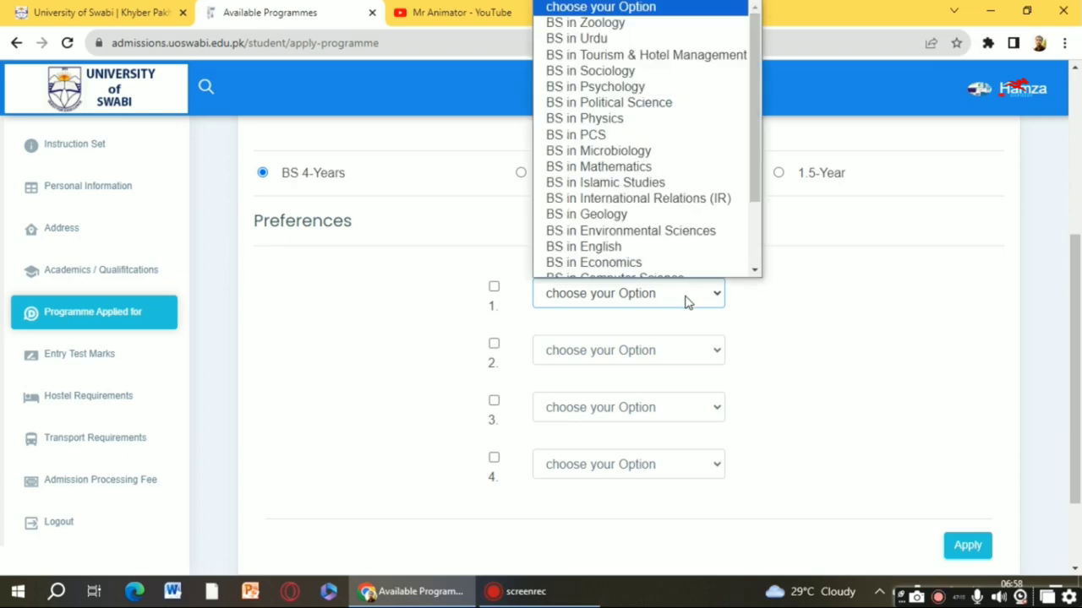
click(648, 120)
click(634, 362)
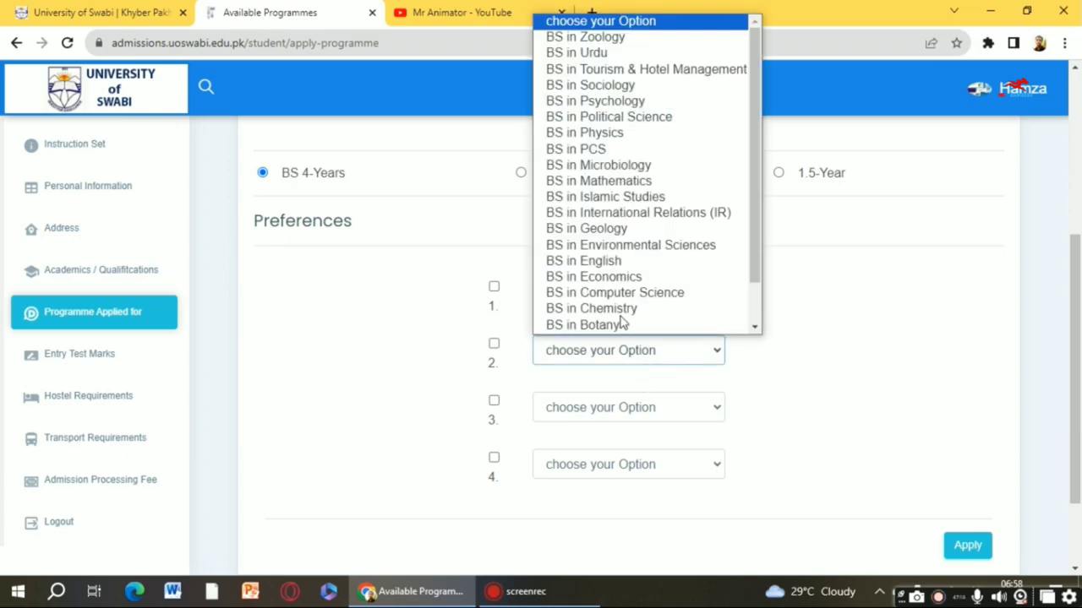
click(608, 260)
click(635, 406)
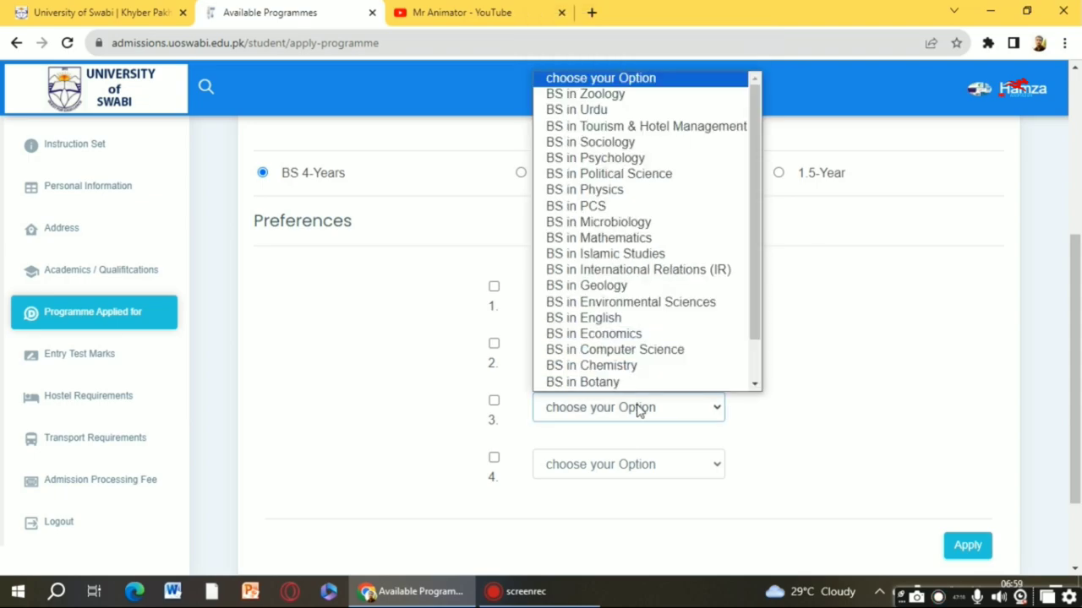
click(638, 386)
click(631, 466)
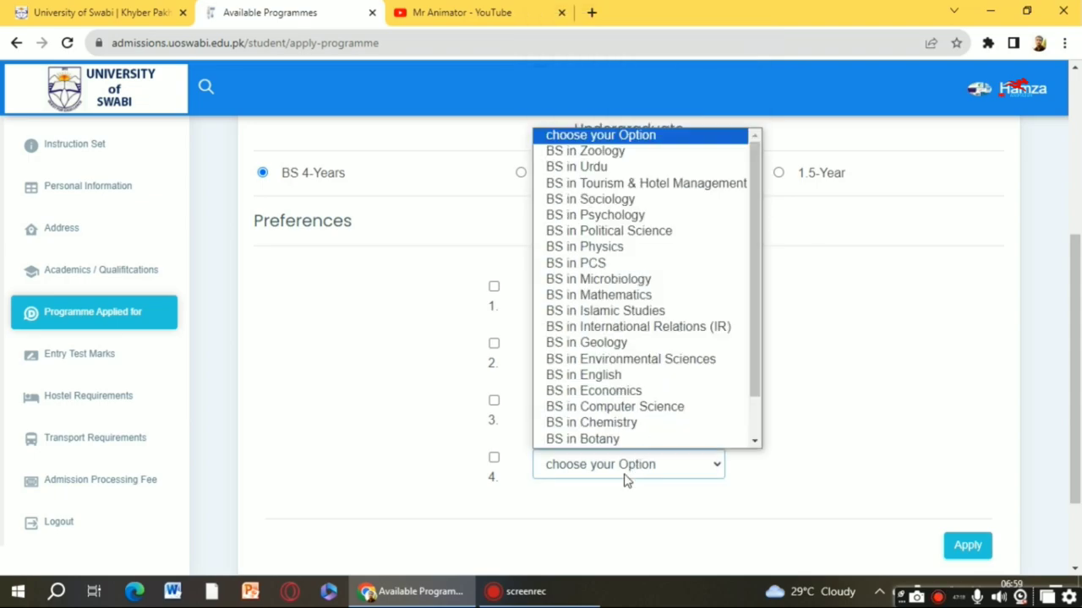
click(685, 152)
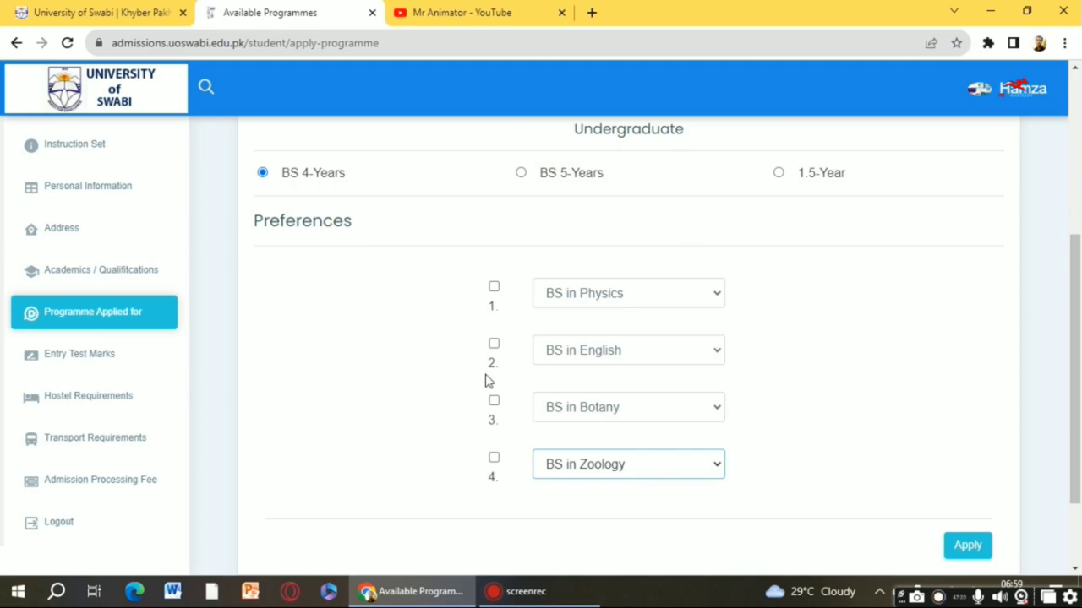
Step: Tick the checkboxes of all four preferences and apply for the selected programmes
click(493, 288)
click(495, 343)
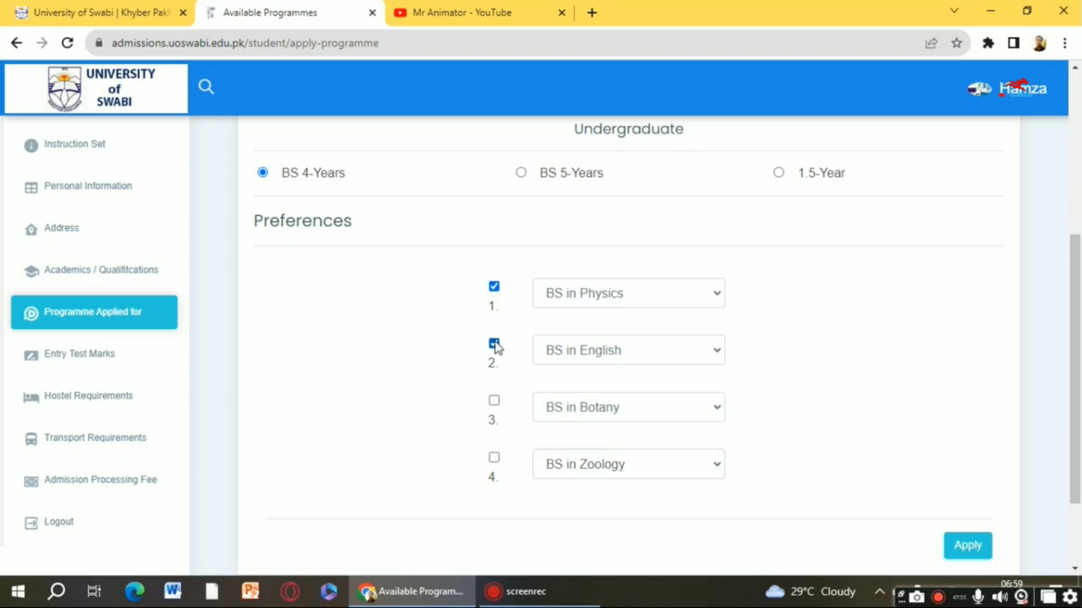
click(494, 411)
mouse_move(1077, 304)
mouse_down()
mouse_move(1078, 336)
mouse_move(1080, 317)
mouse_up()
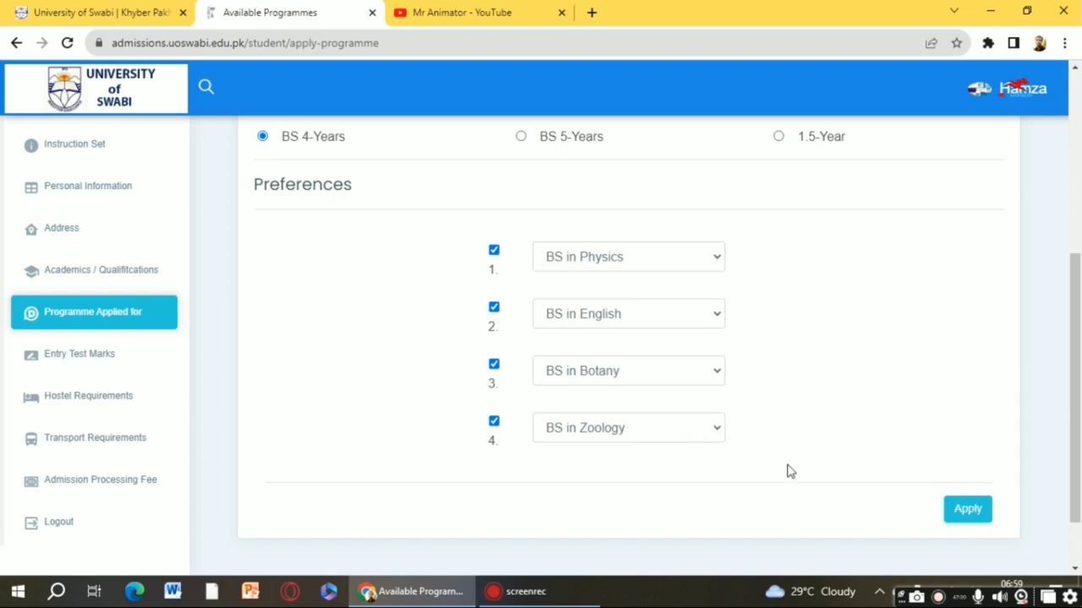
click(963, 513)
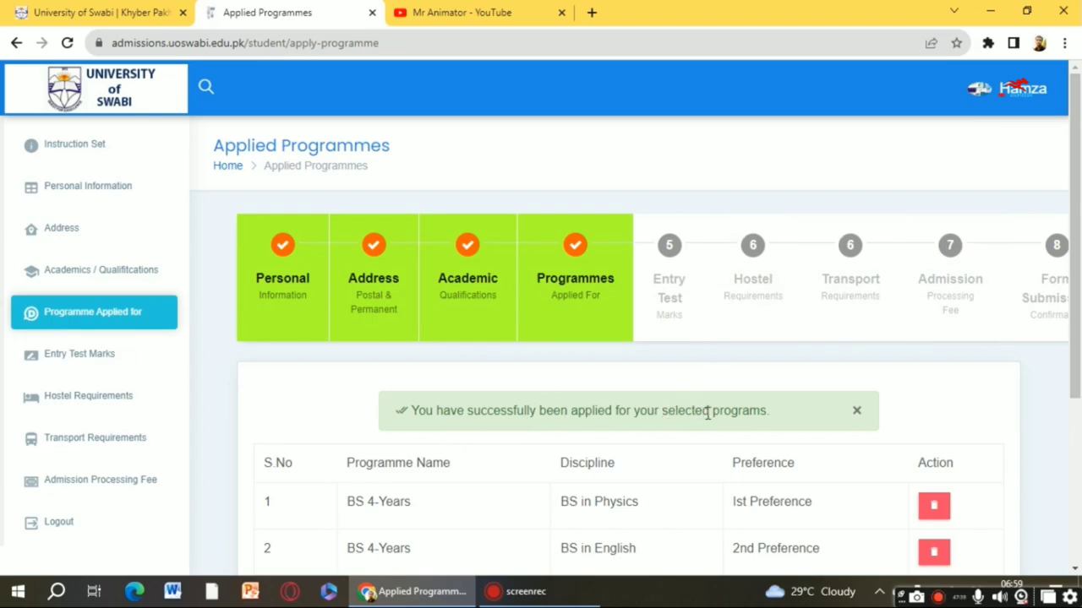
Step: Continue to the entry test form and set the test name to Undergraduate Studies Admission Test and the level to Undergraduate
drag(1075, 197, 1072, 338)
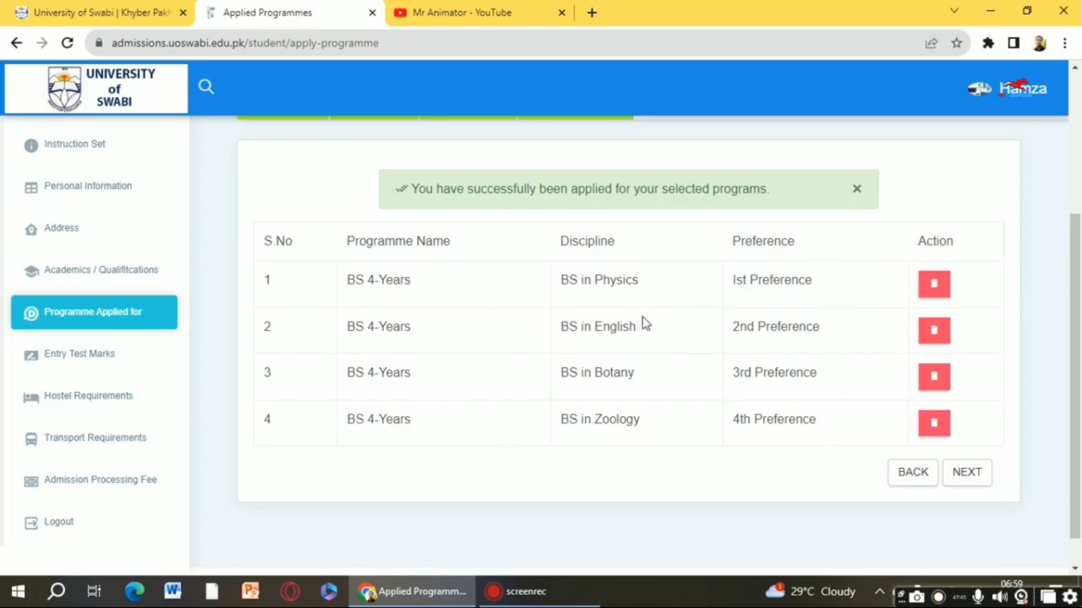
click(976, 480)
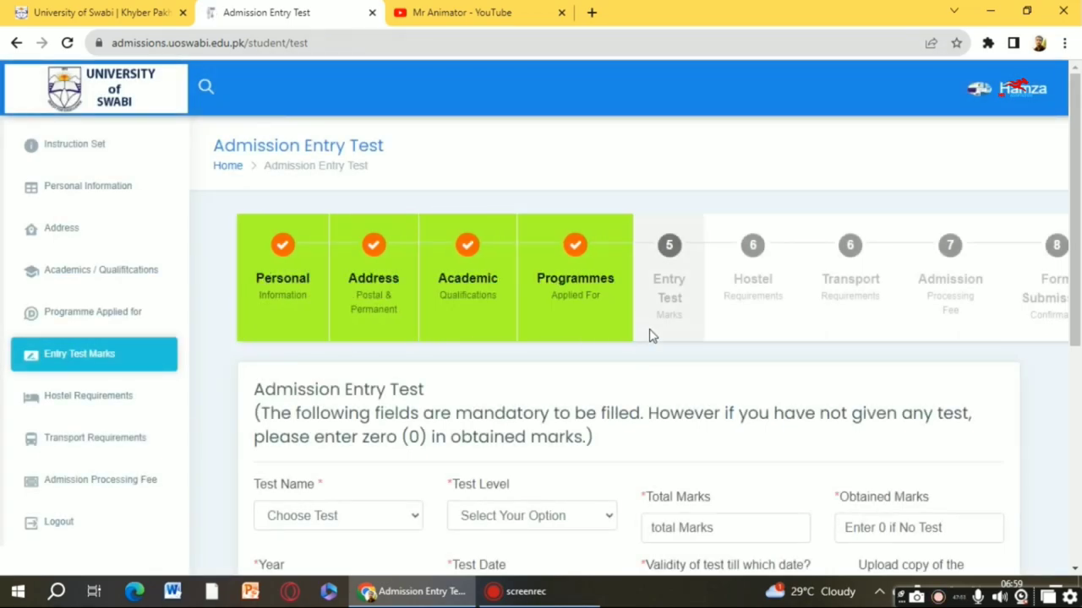
mouse_move(1080, 210)
mouse_down()
mouse_move(1078, 262)
mouse_move(1080, 226)
mouse_up()
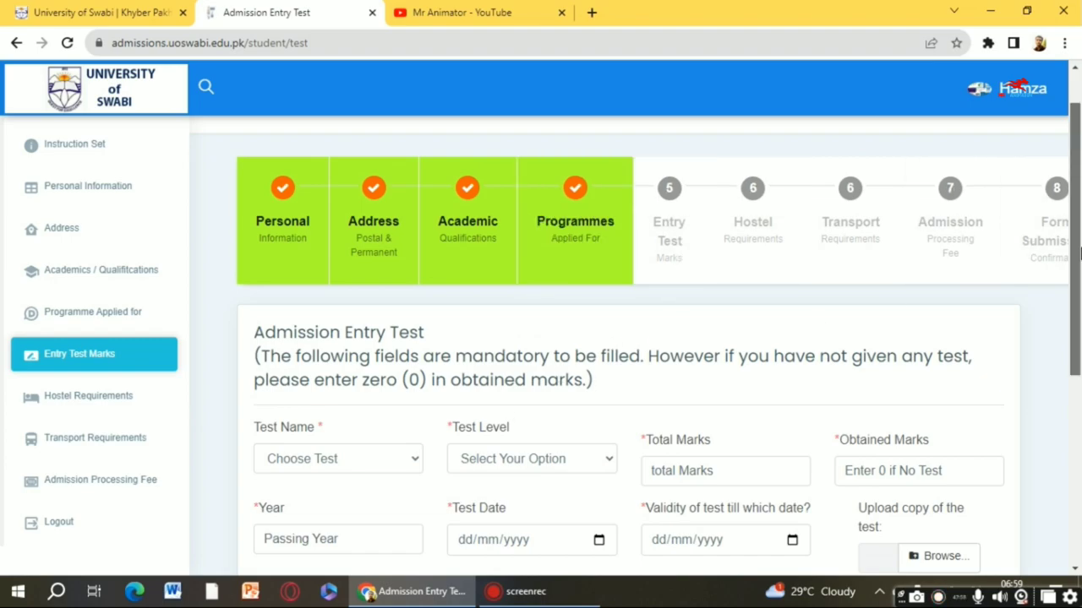
drag(1078, 227, 1078, 277)
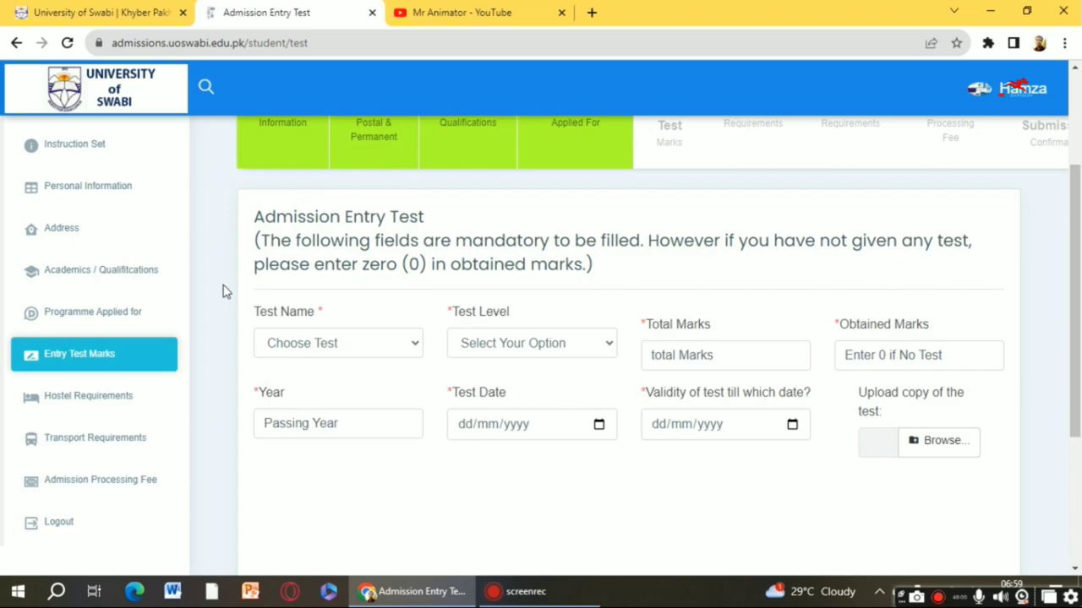
click(357, 349)
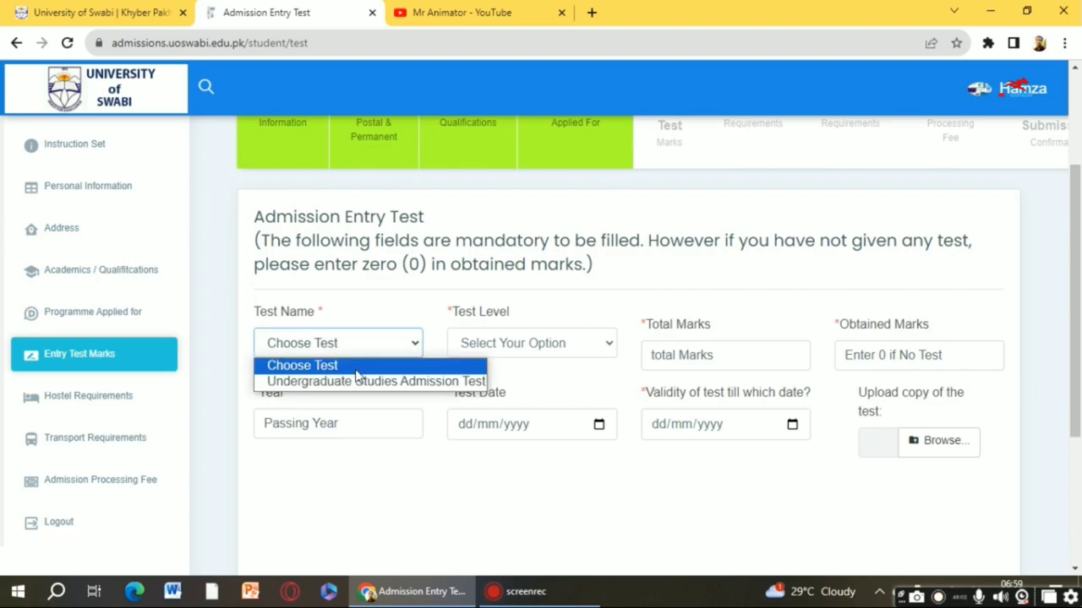
click(357, 383)
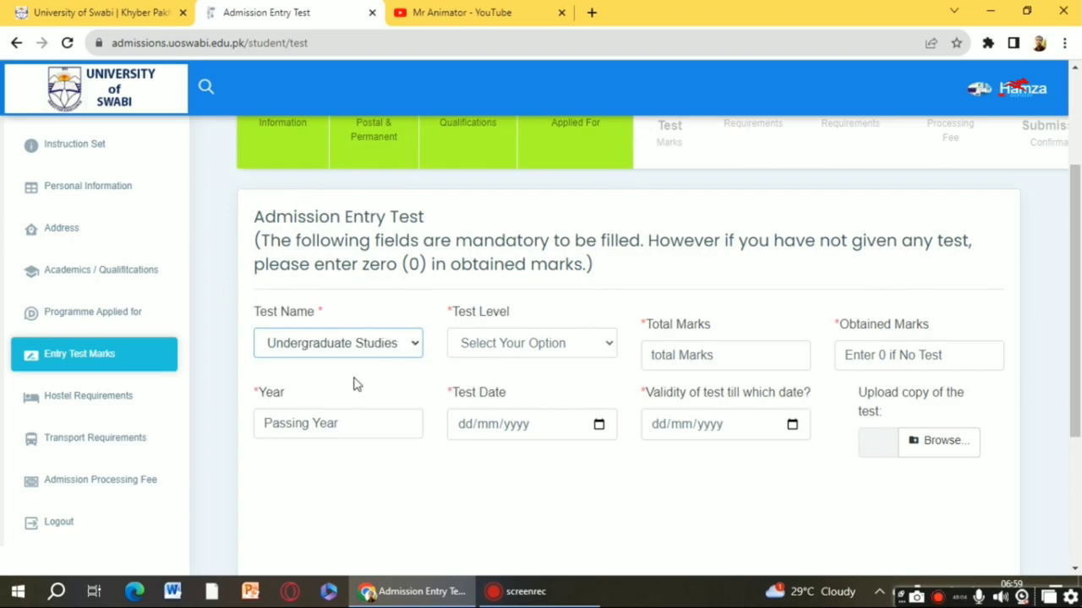
click(522, 346)
click(522, 381)
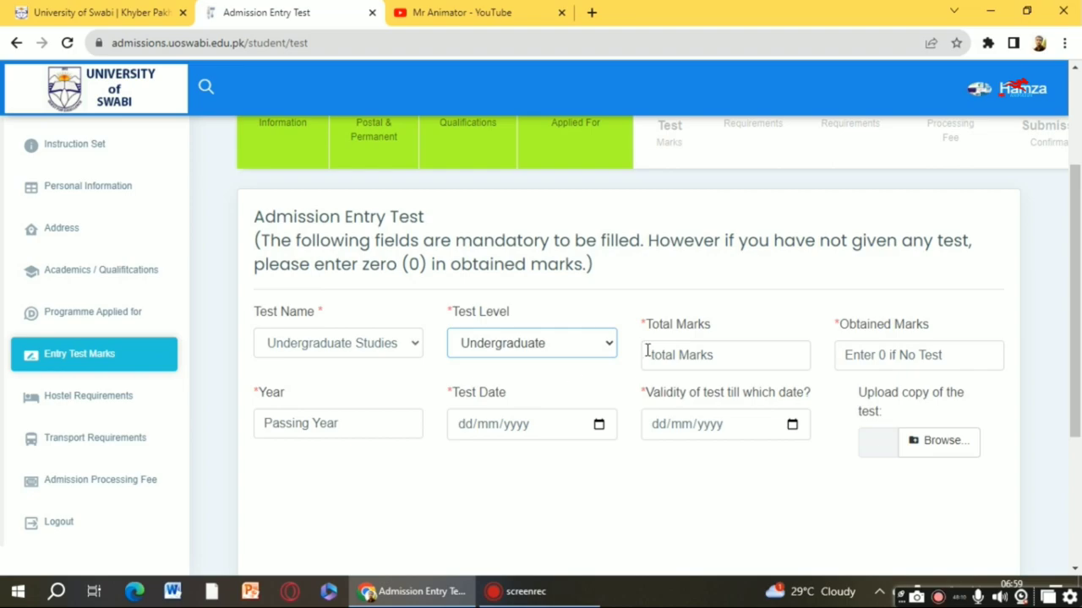
Step: Set the entry test's total marks to 100 and its obtained marks to 0
click(732, 353)
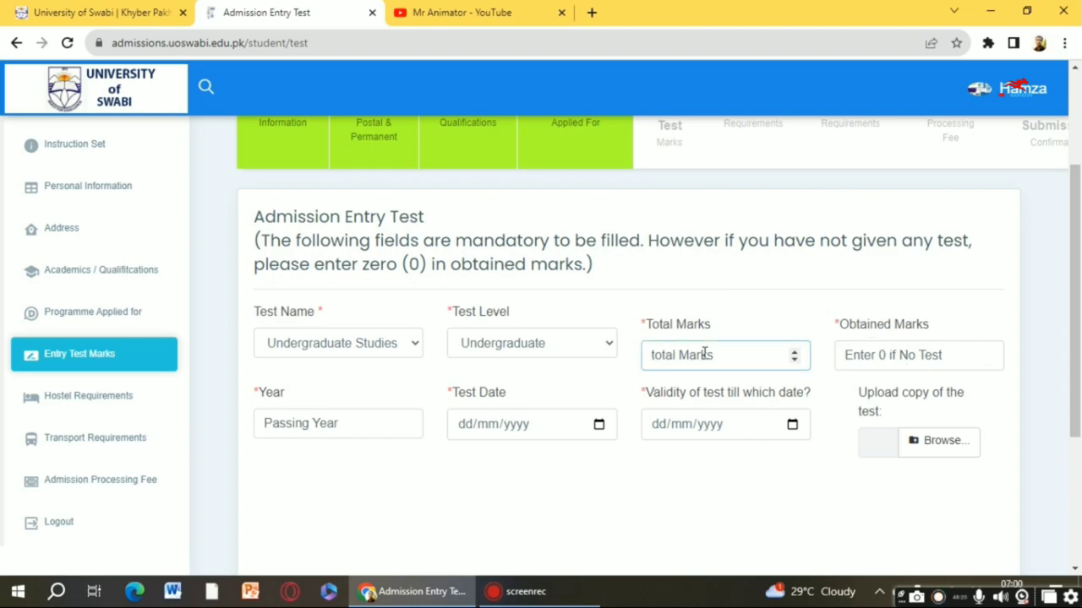
text(100)
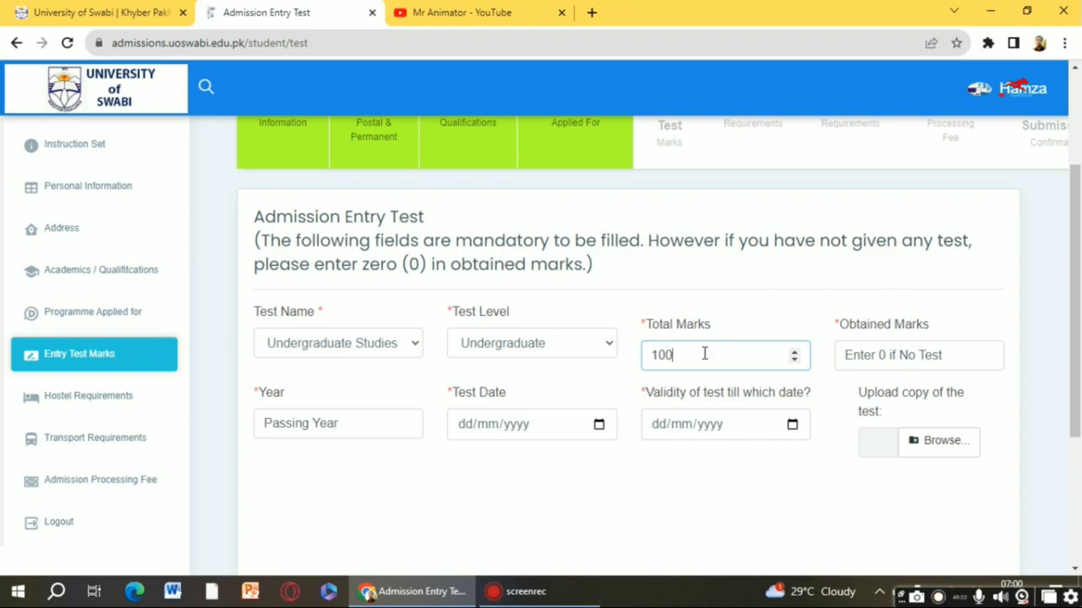
click(609, 300)
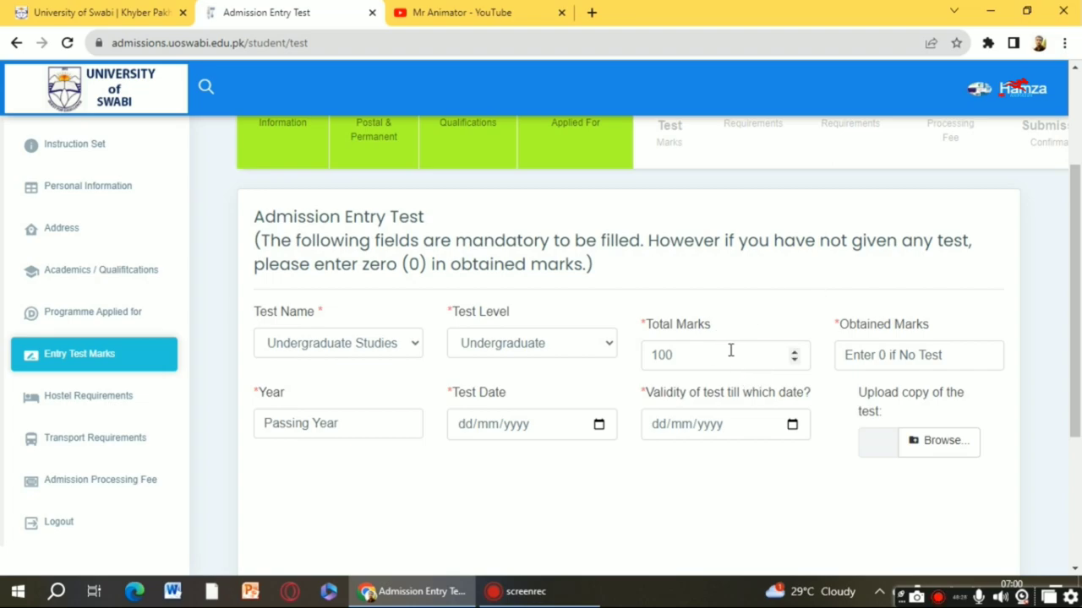
click(863, 355)
text(0)
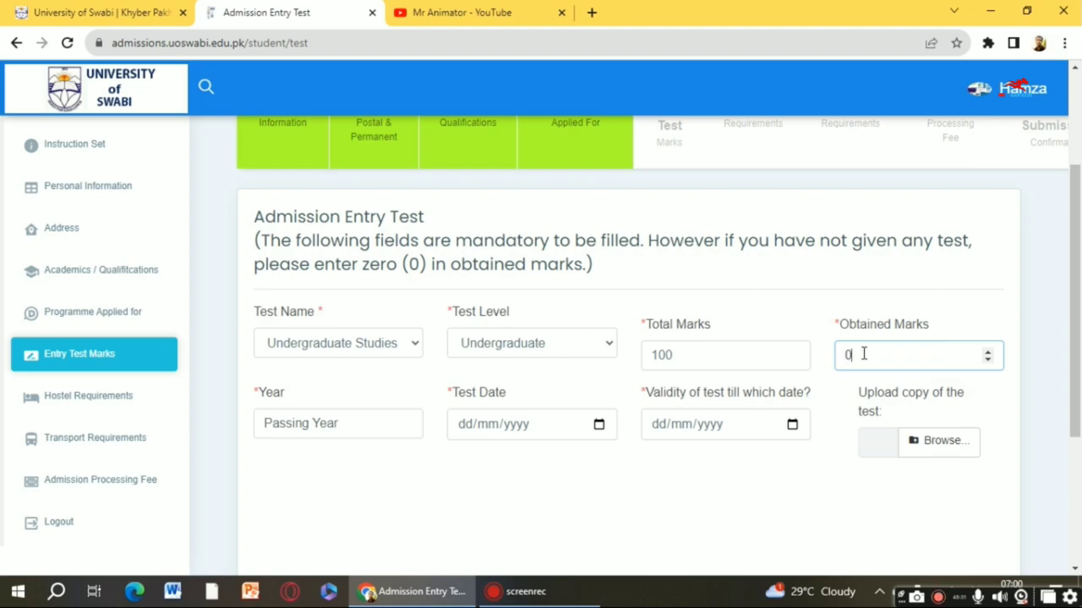
click(471, 493)
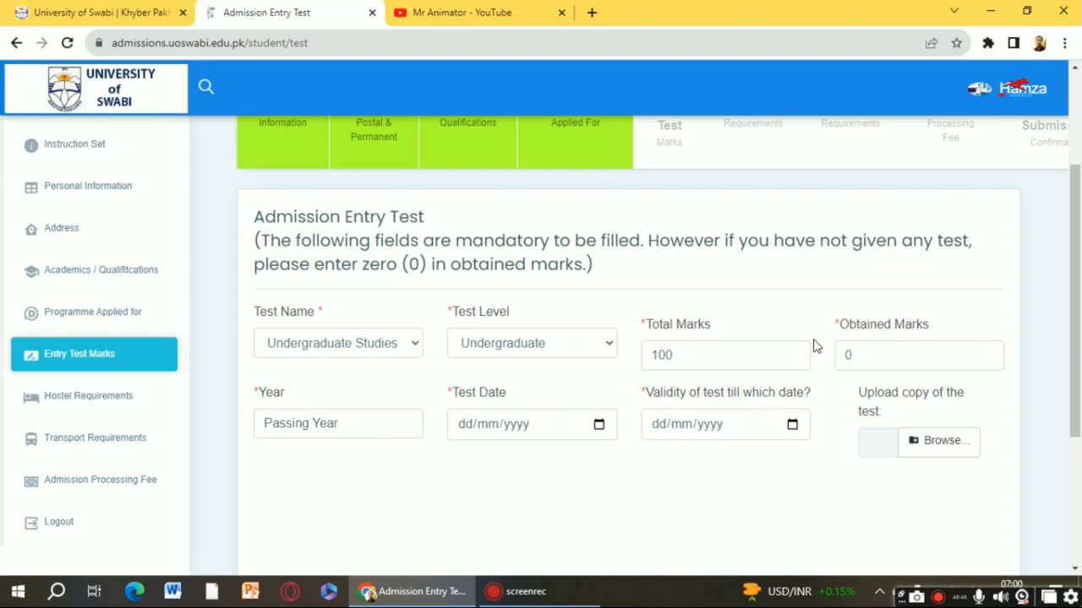
double_click(659, 356)
click(797, 318)
double_click(862, 359)
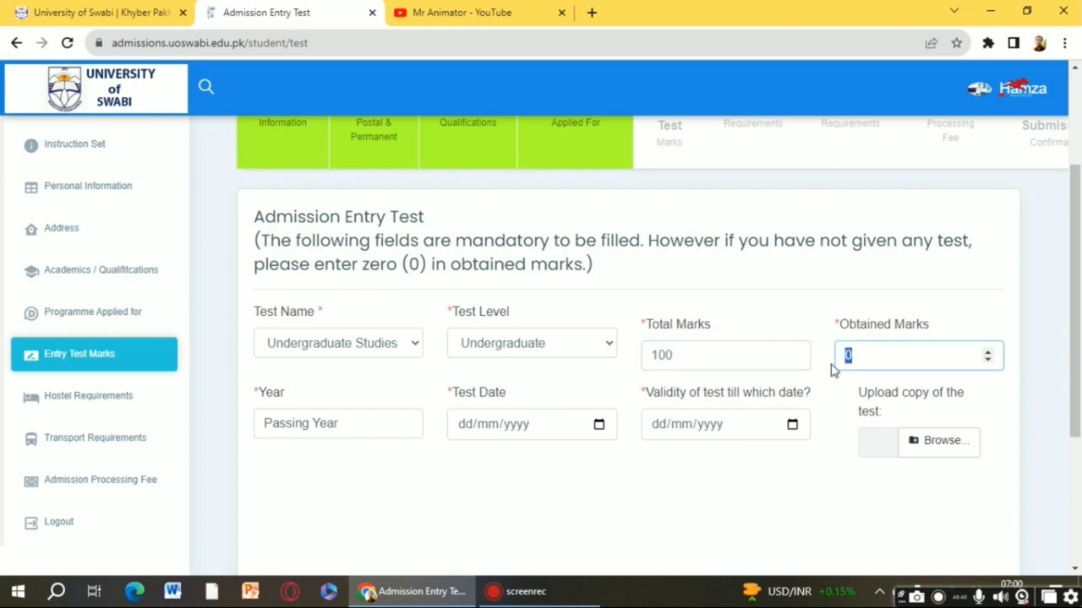
click(550, 476)
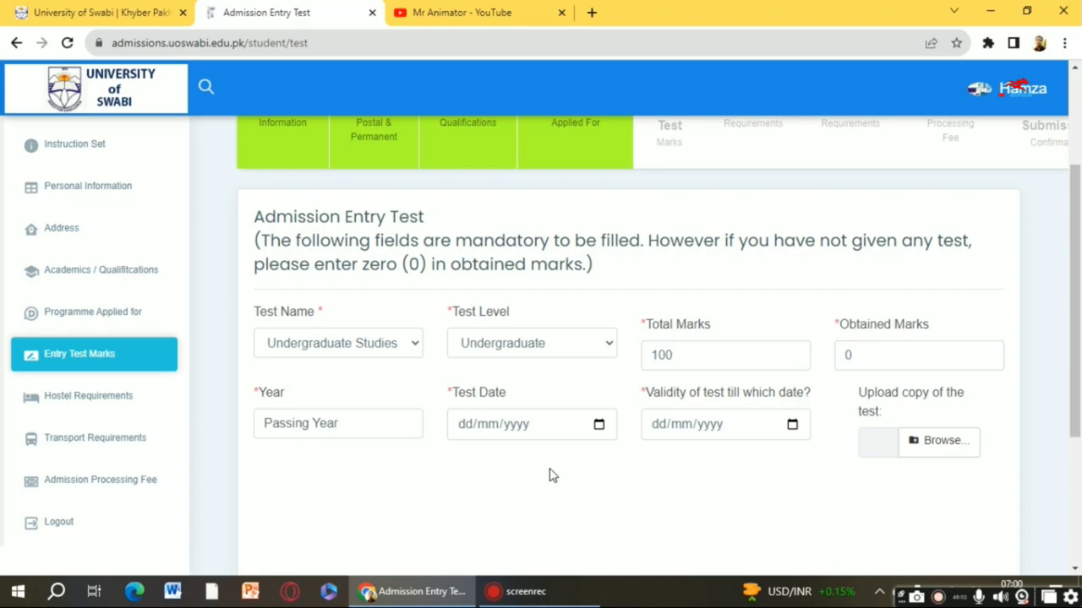
Step: Set the entry test's passing year to 2023
click(363, 432)
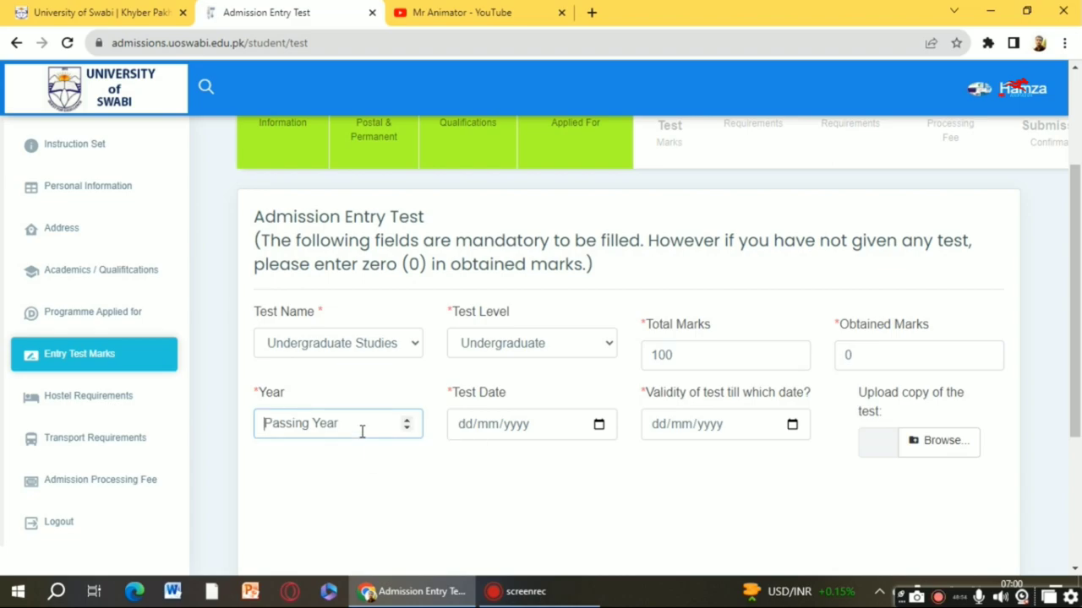
click(369, 470)
click(350, 419)
text(2023)
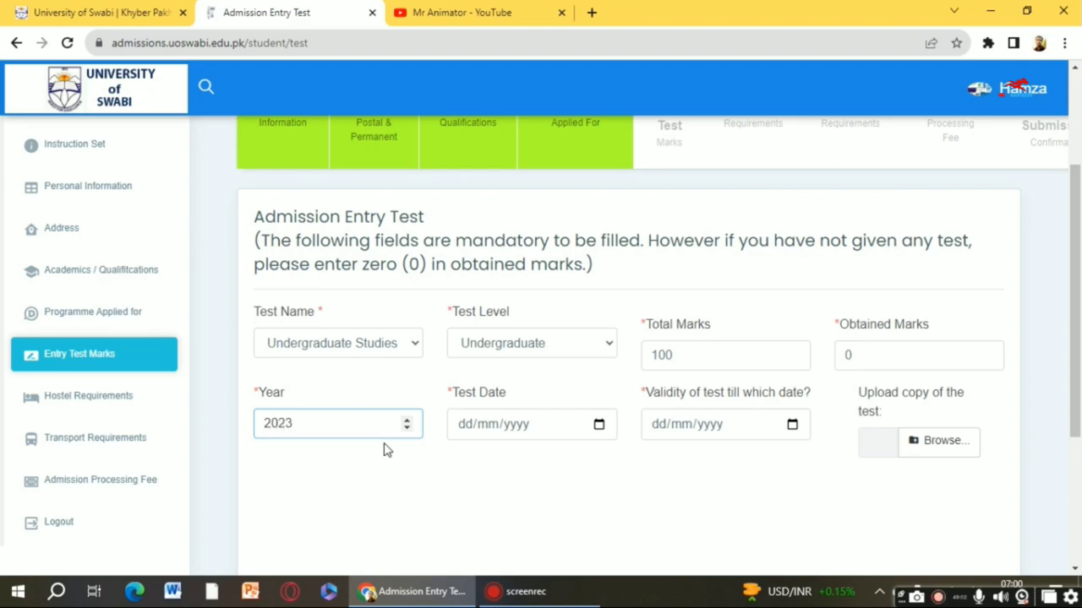
click(656, 487)
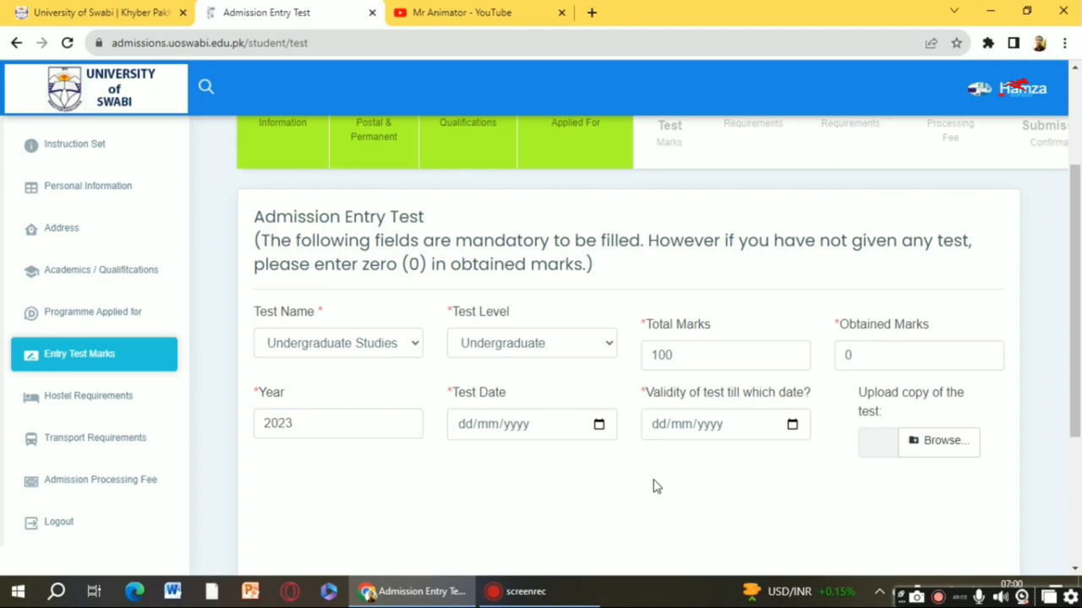
Step: Review the test date, validity date and test copy upload fields without filling them in
click(469, 431)
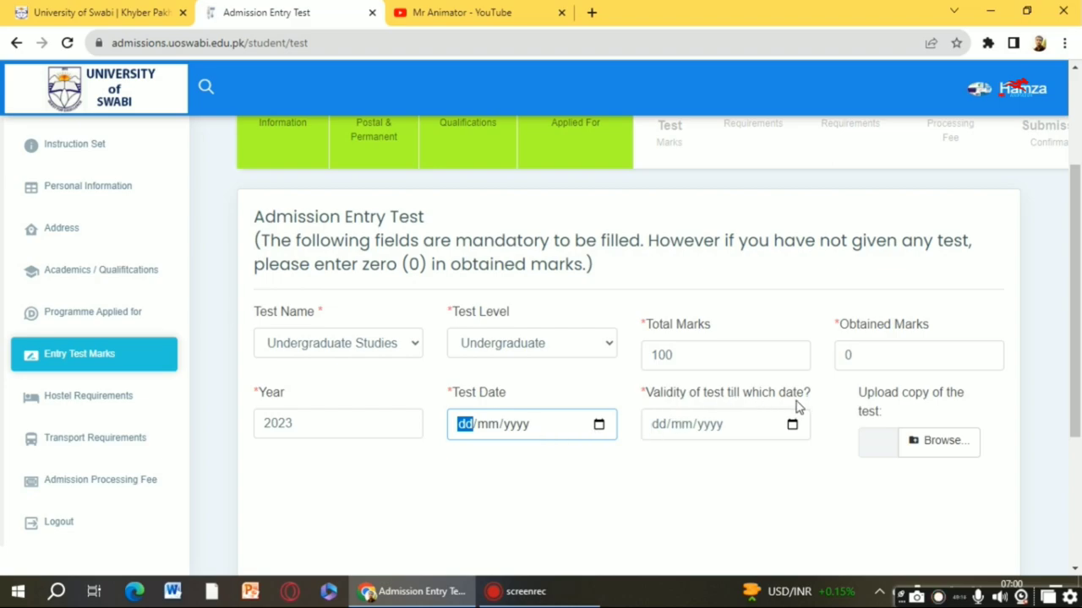
click(653, 436)
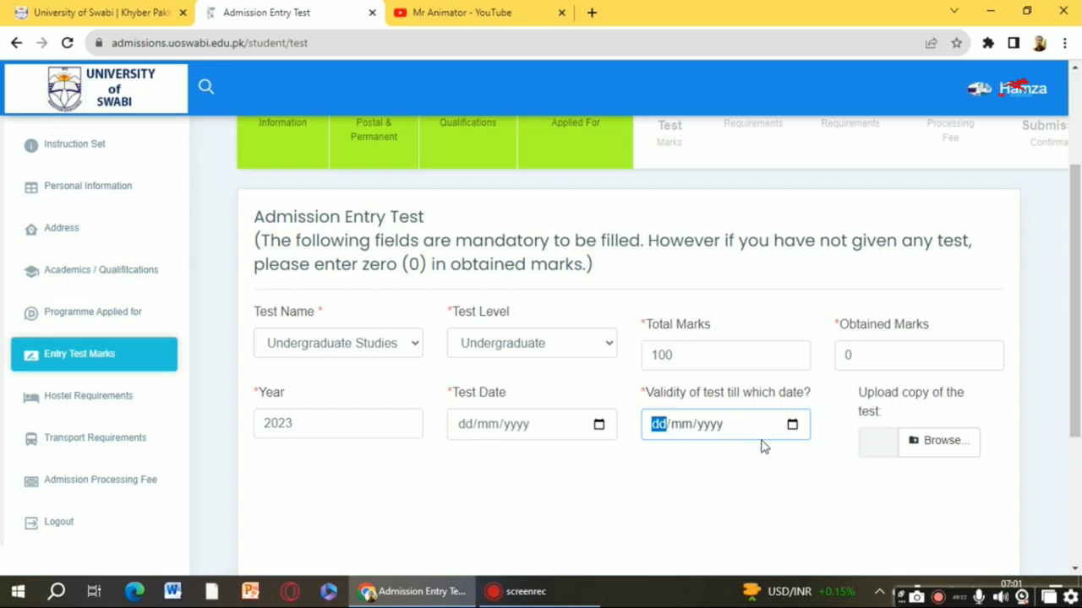
click(800, 486)
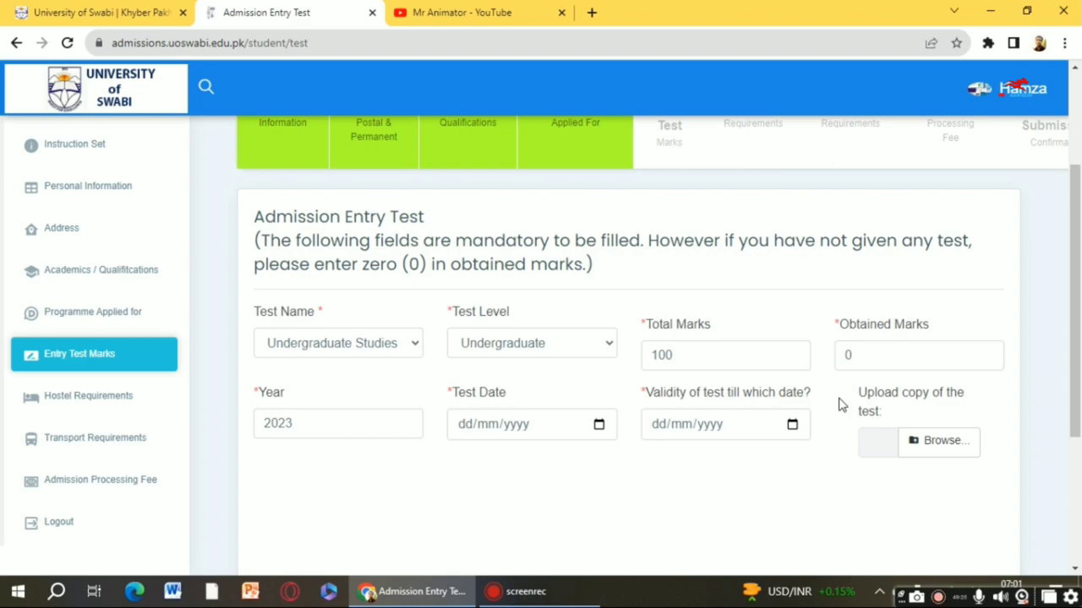
drag(859, 394, 976, 400)
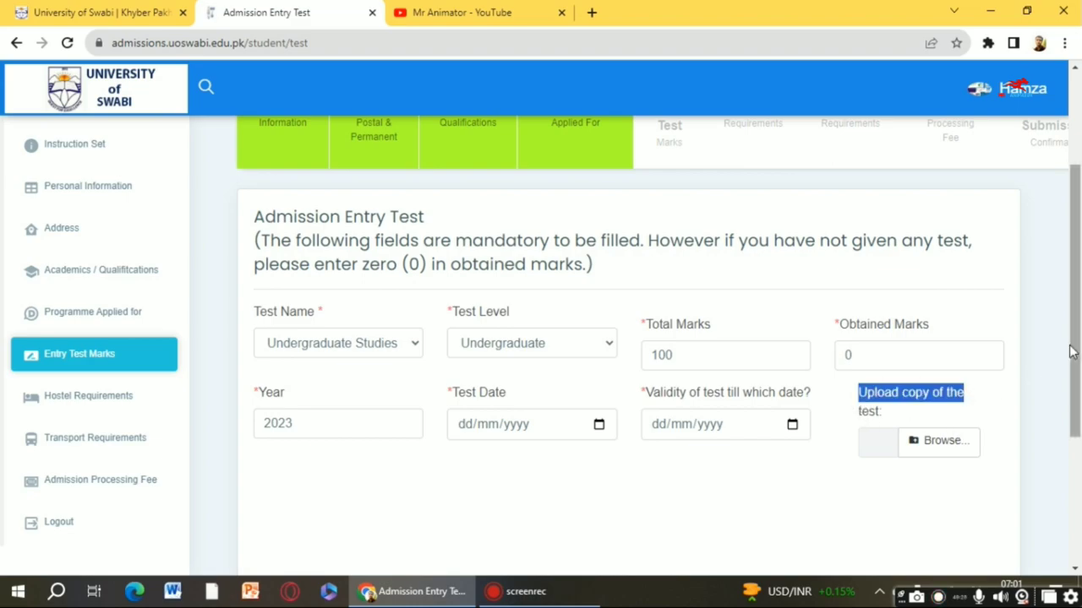
Step: Save the entry test marks and continue to the hostel requirement form
drag(1072, 349, 1071, 443)
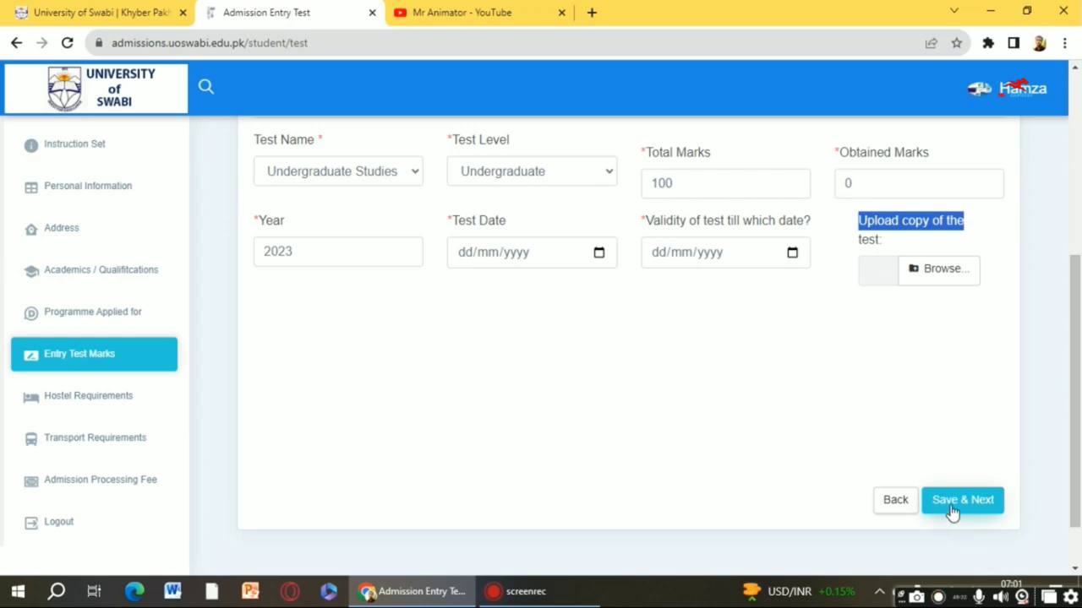
click(953, 510)
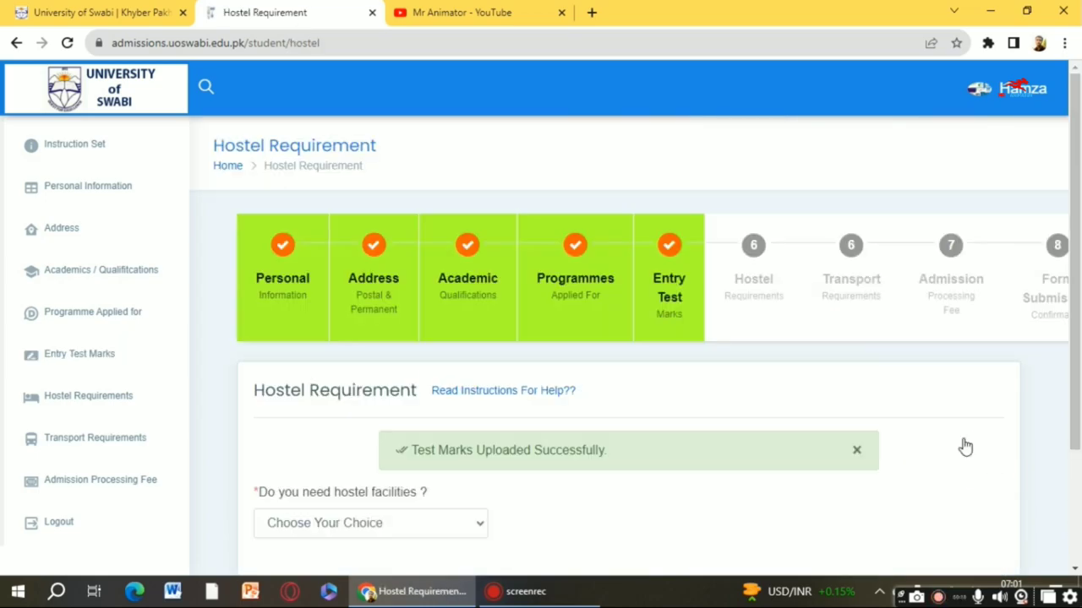
drag(1078, 245, 1079, 328)
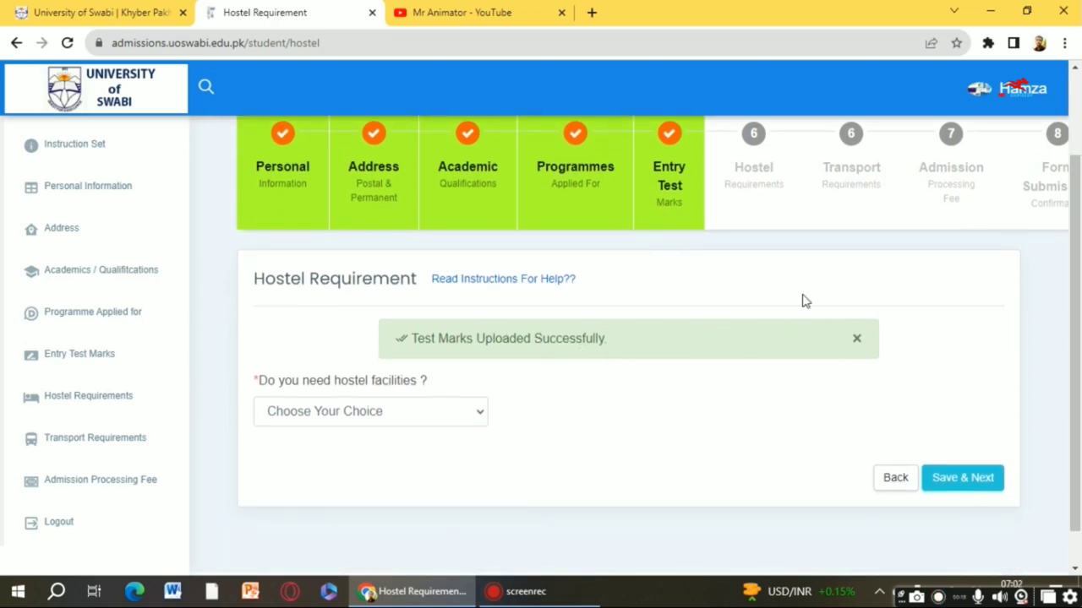
Step: Answer YES to needing hostel facilities, save the hostel requirement and continue to the transport requirements
click(446, 415)
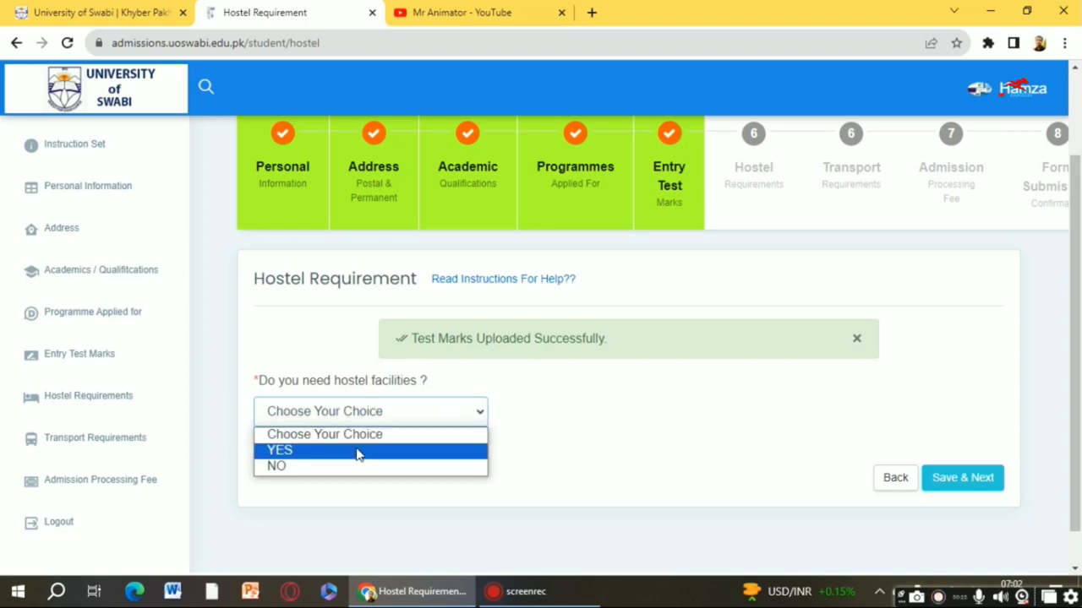
click(322, 455)
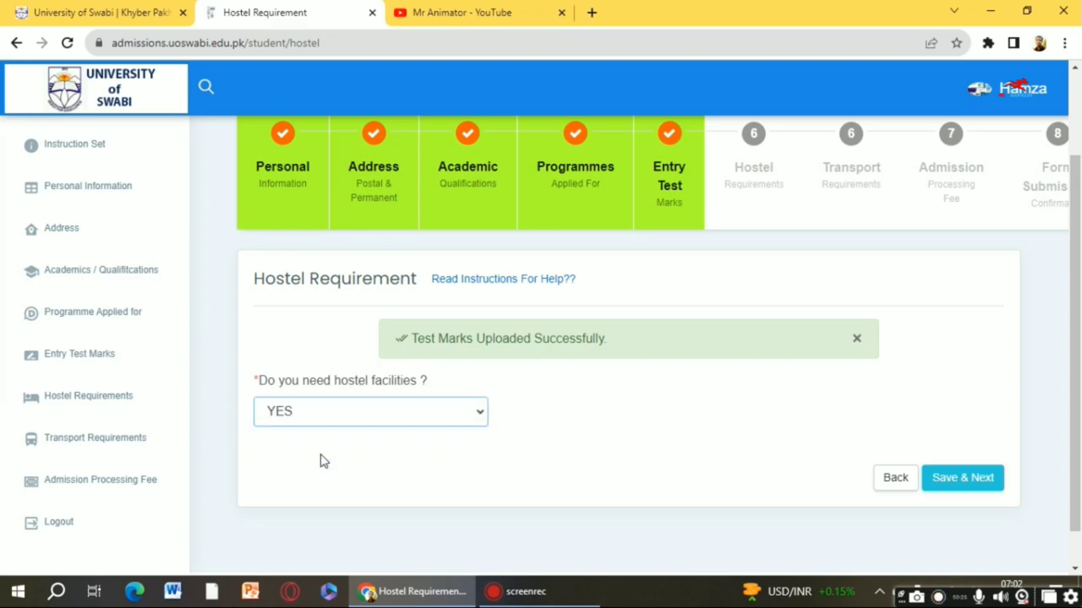
click(962, 478)
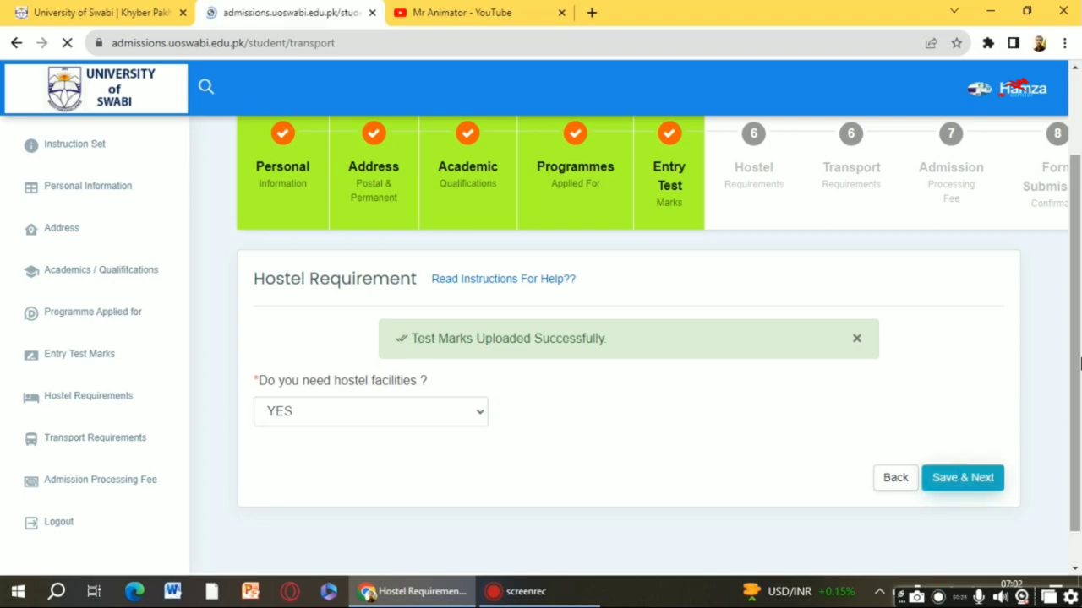
Step: Answer YES to needing transport facilities, save the requirement and continue to the admission processing fee form
scroll(1080, 311, down, 2)
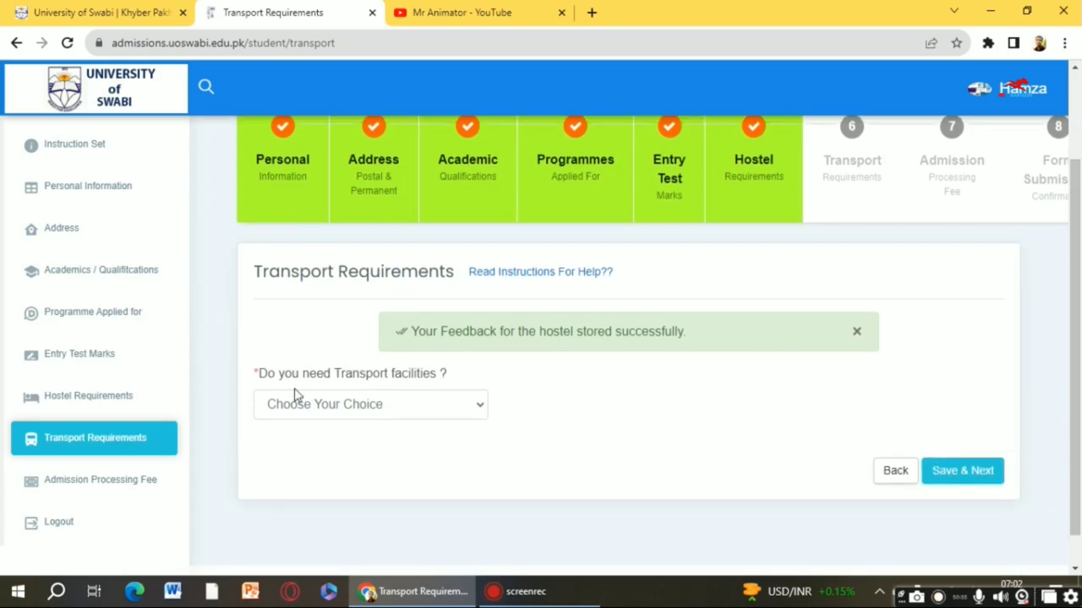
click(446, 409)
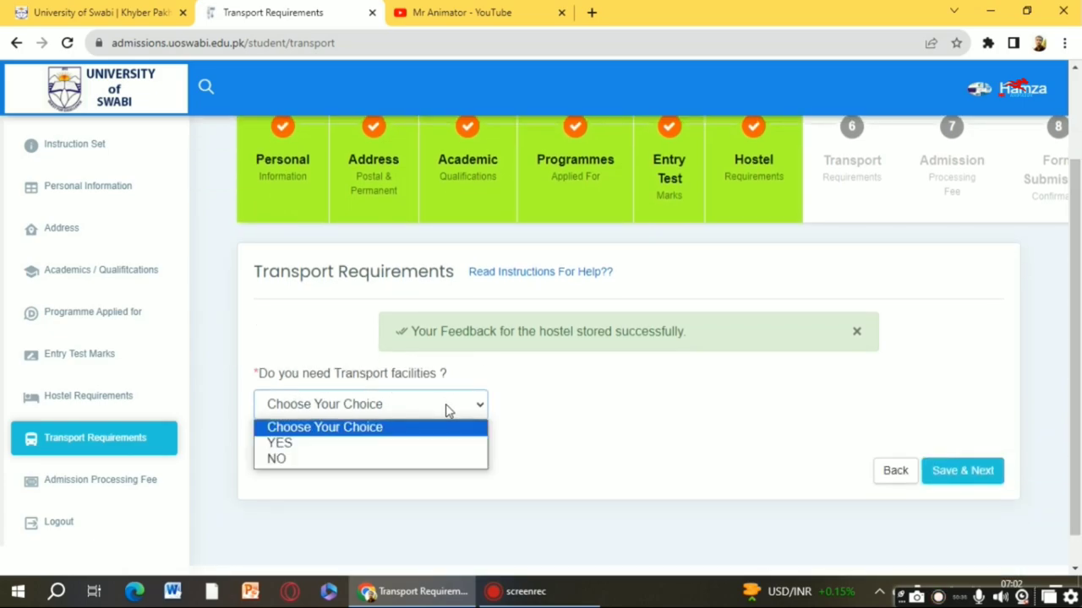
click(346, 445)
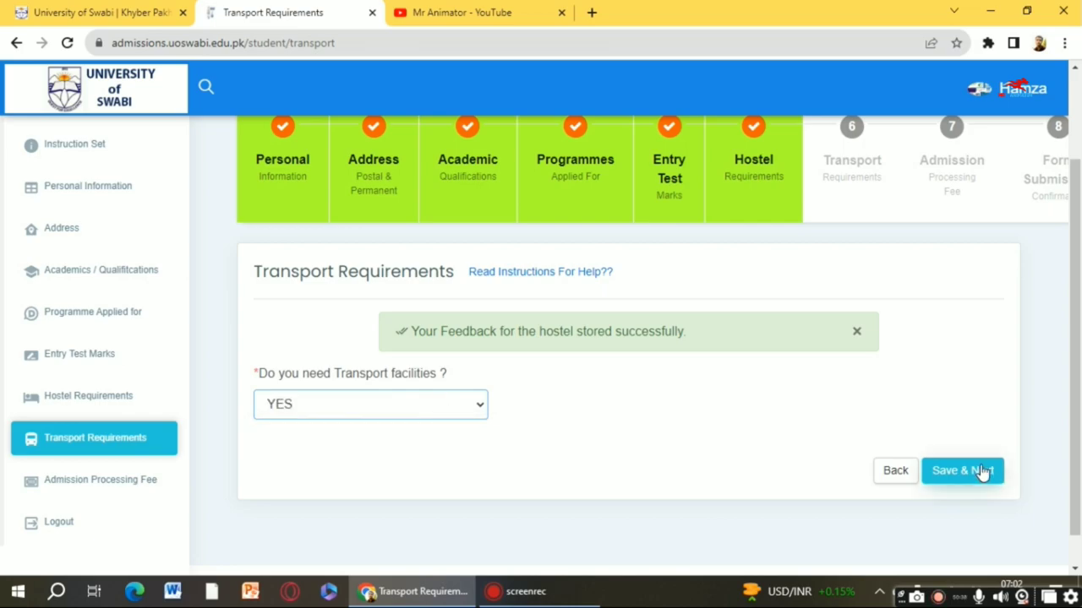
scroll(1045, 439, up, 1)
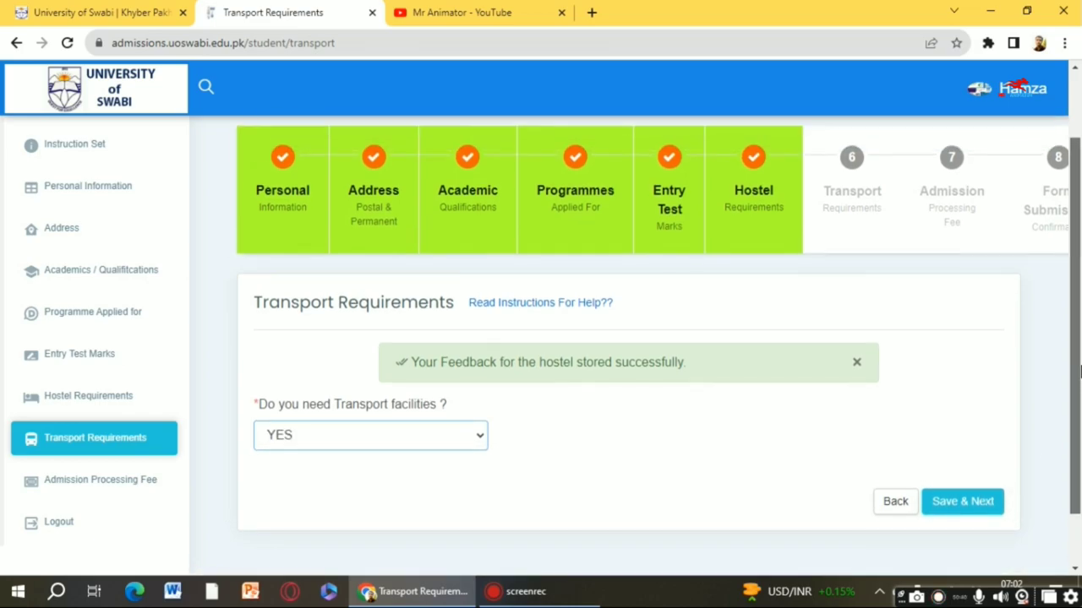
click(964, 507)
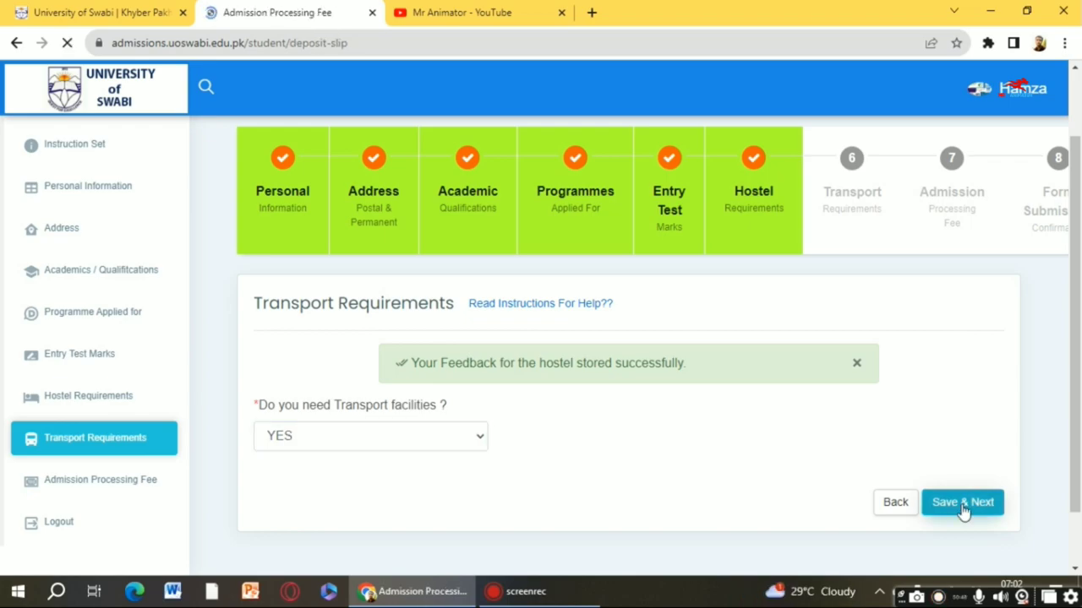
Step: Compare the processing fee form's challan, amount and bank fields with the payment instructions in the University of Swabi admission notice
scroll(1079, 203, down, 2)
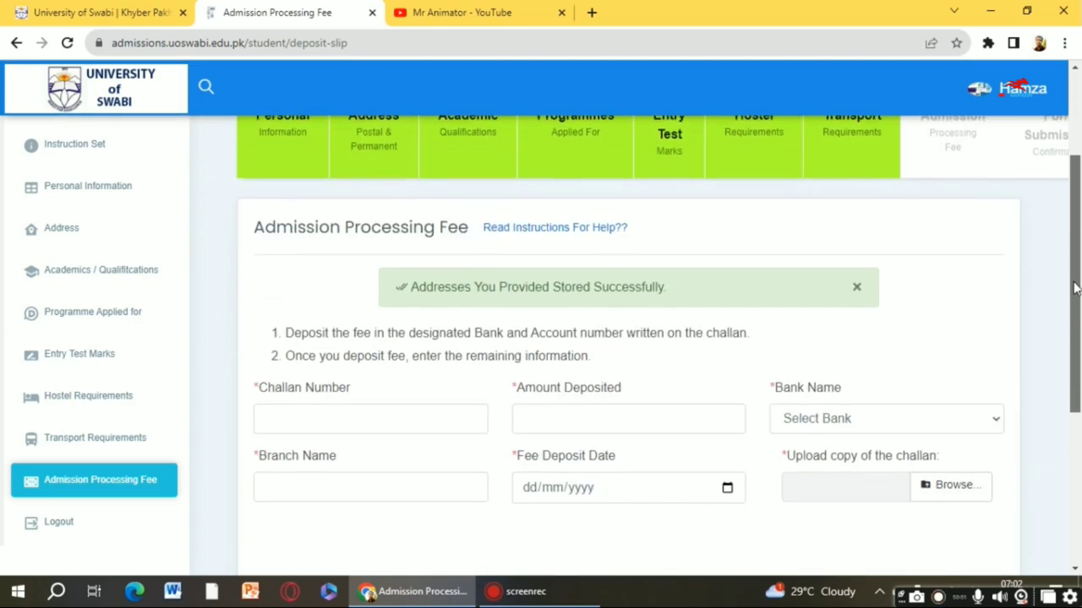
scroll(1080, 203, up, 2)
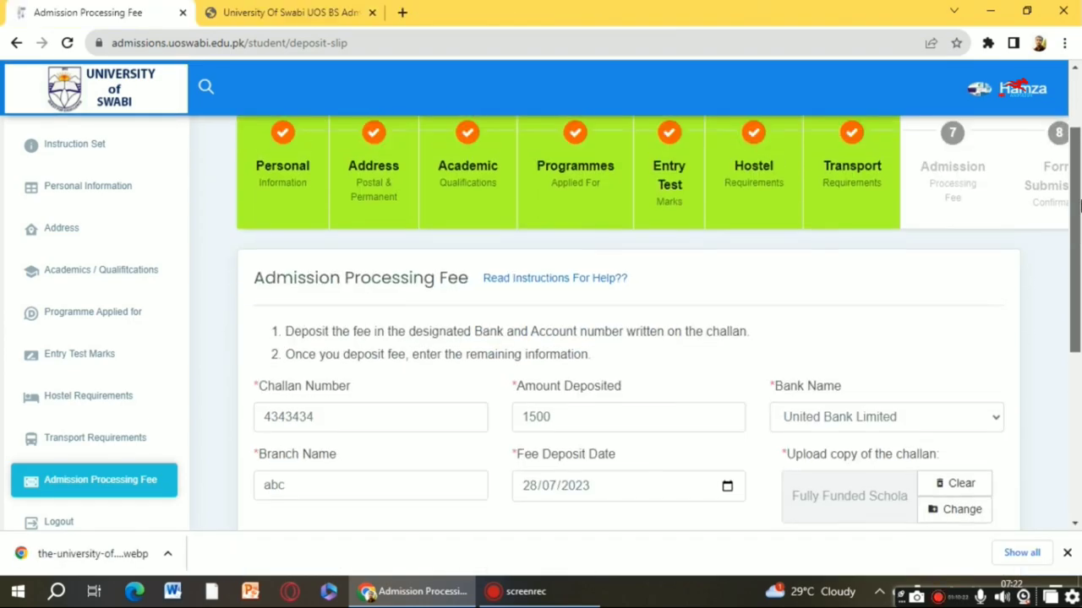
drag(1079, 206, 1079, 259)
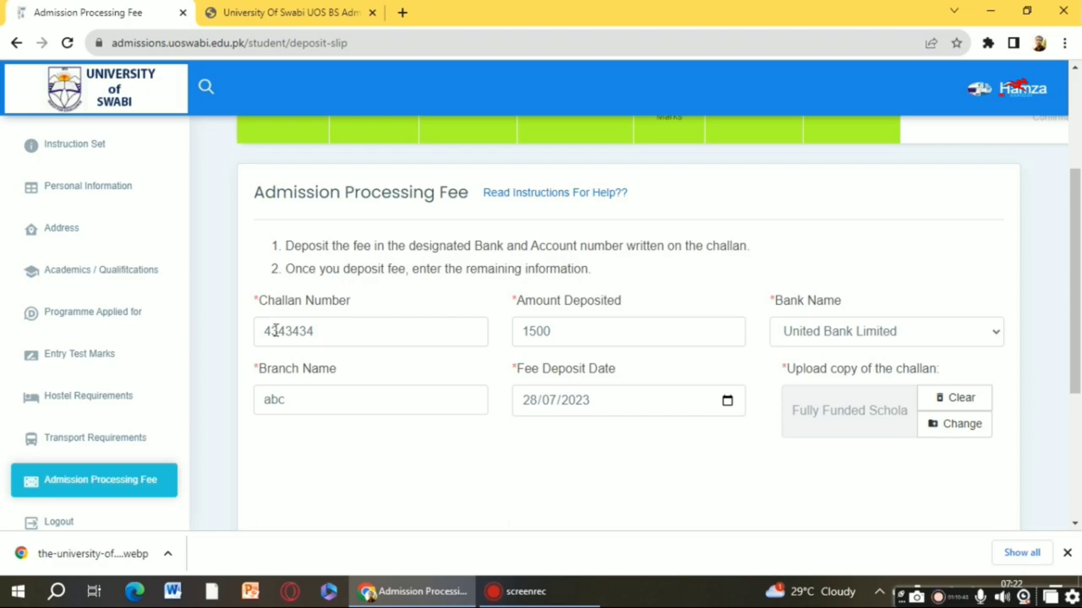
click(283, 12)
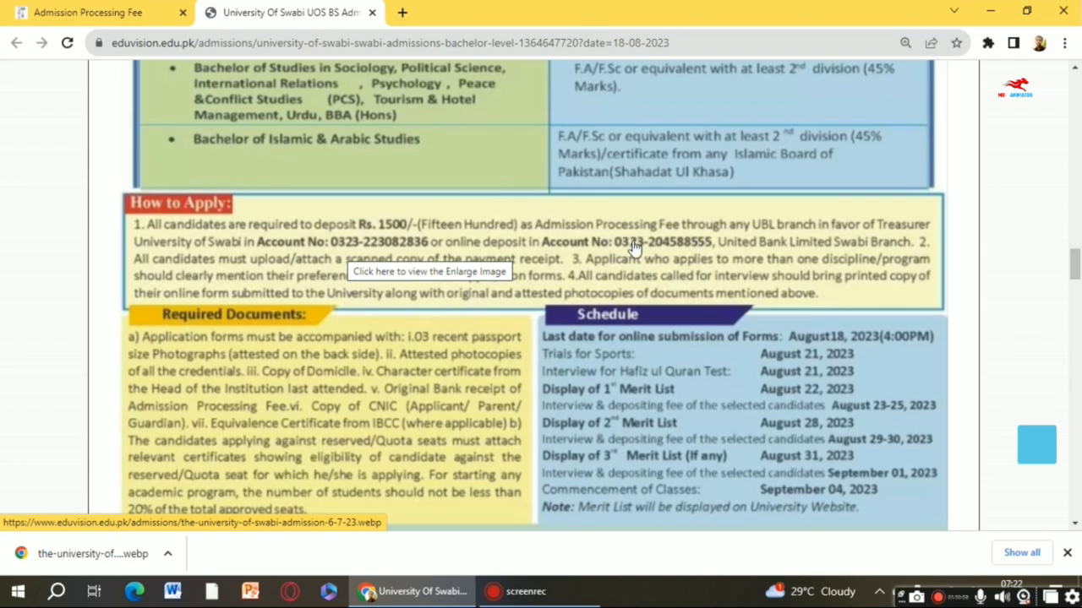
click(88, 13)
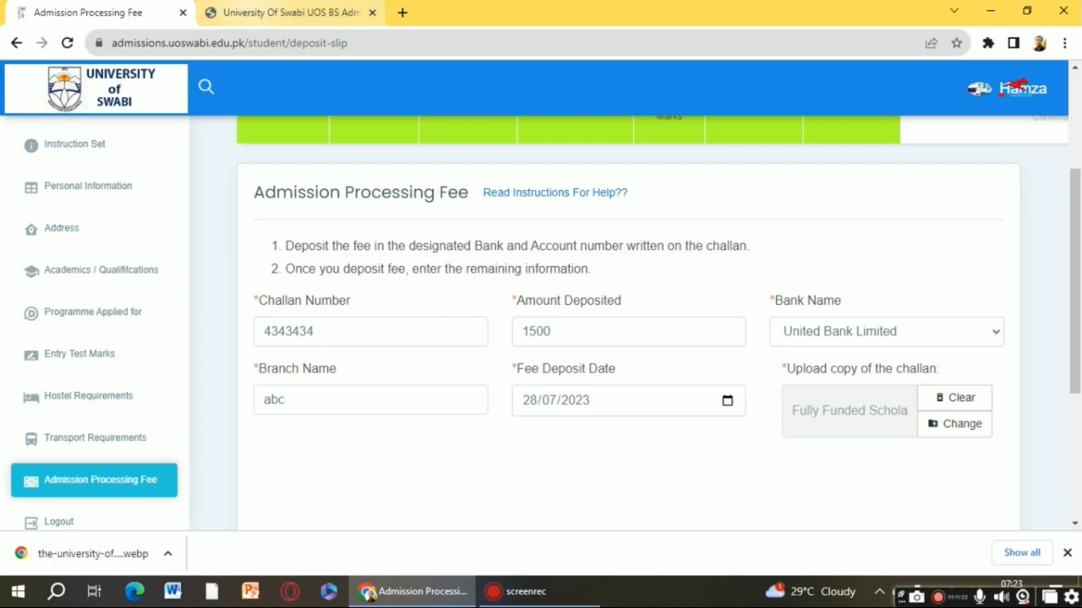
click(278, 12)
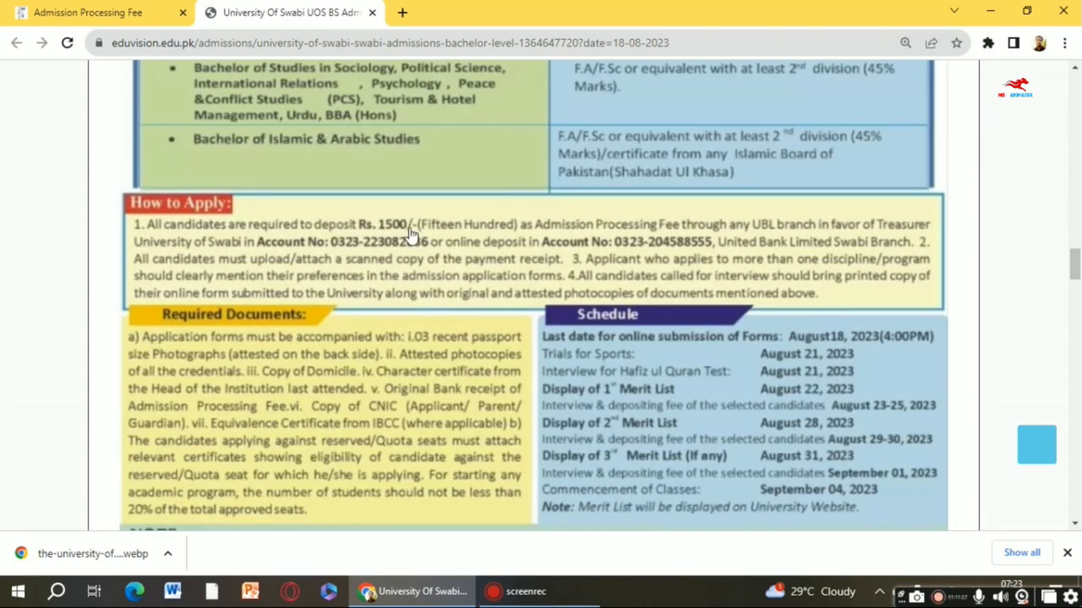
click(123, 10)
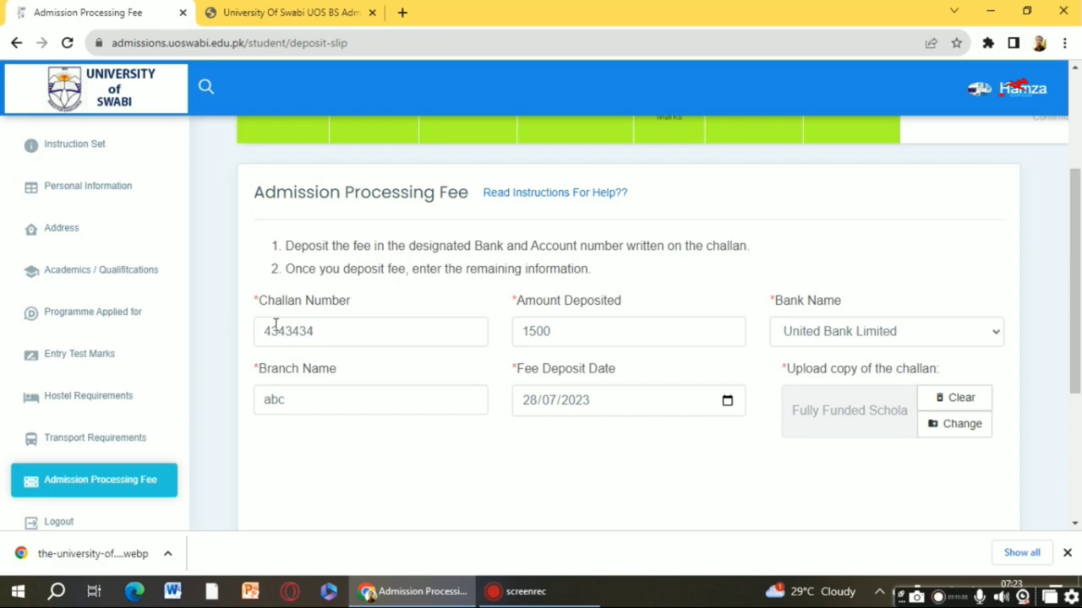
click(313, 12)
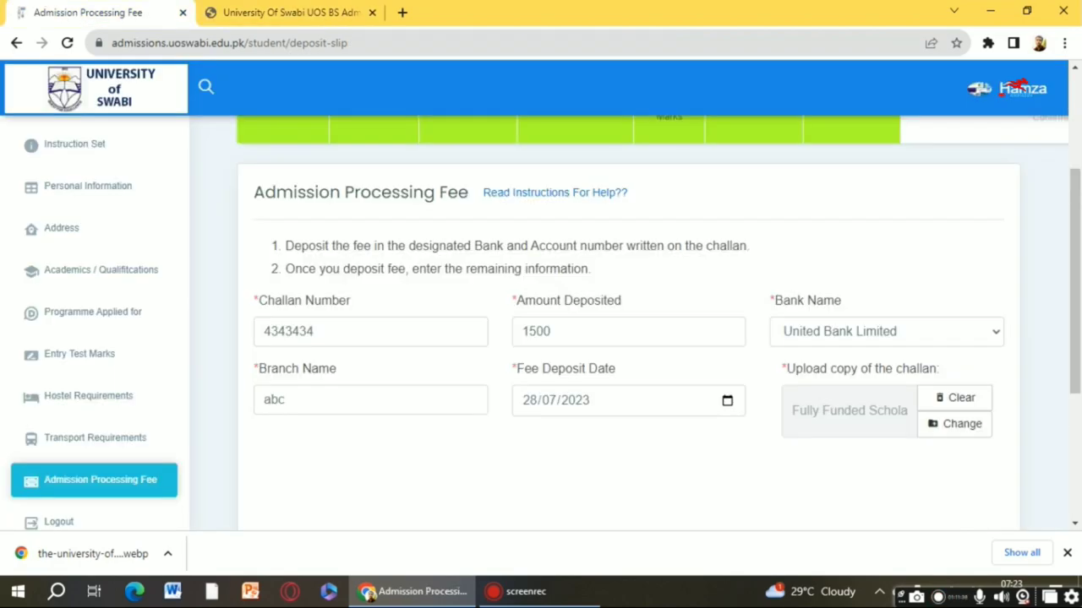
click(152, 12)
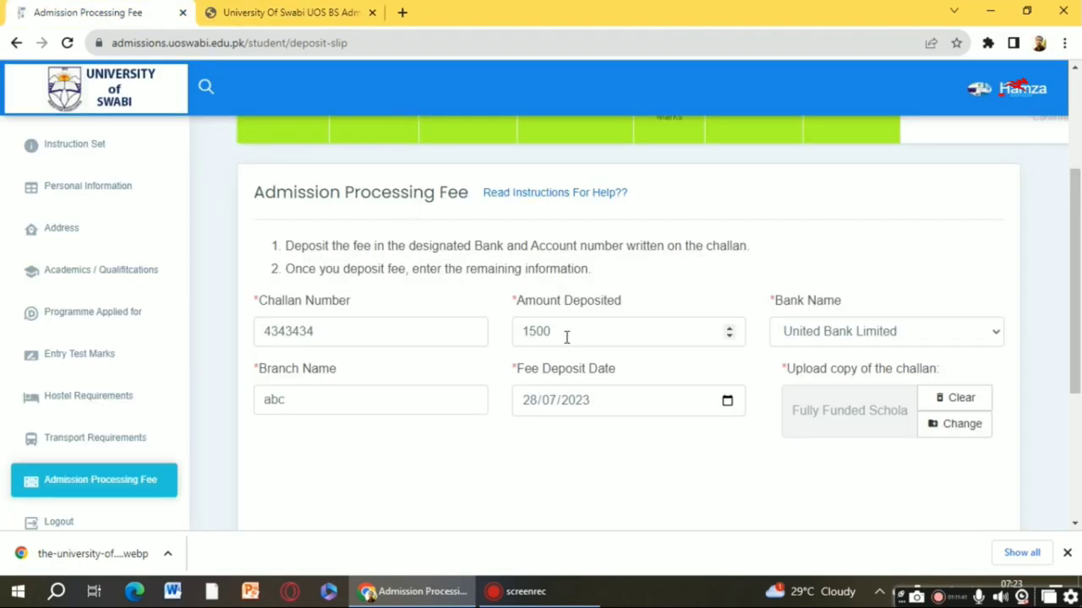
click(930, 331)
click(916, 351)
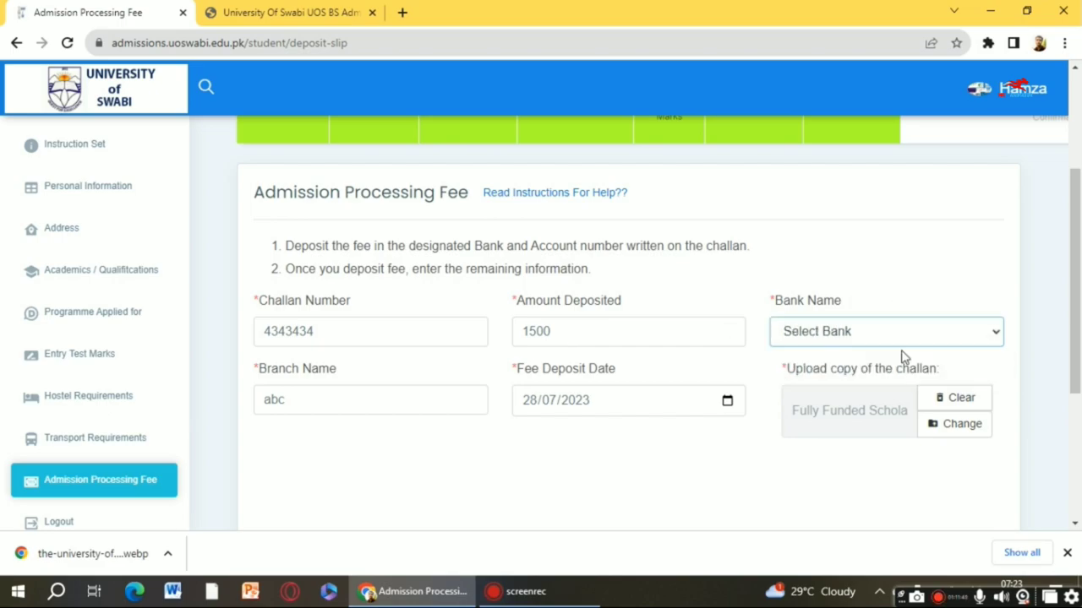
click(897, 336)
click(898, 336)
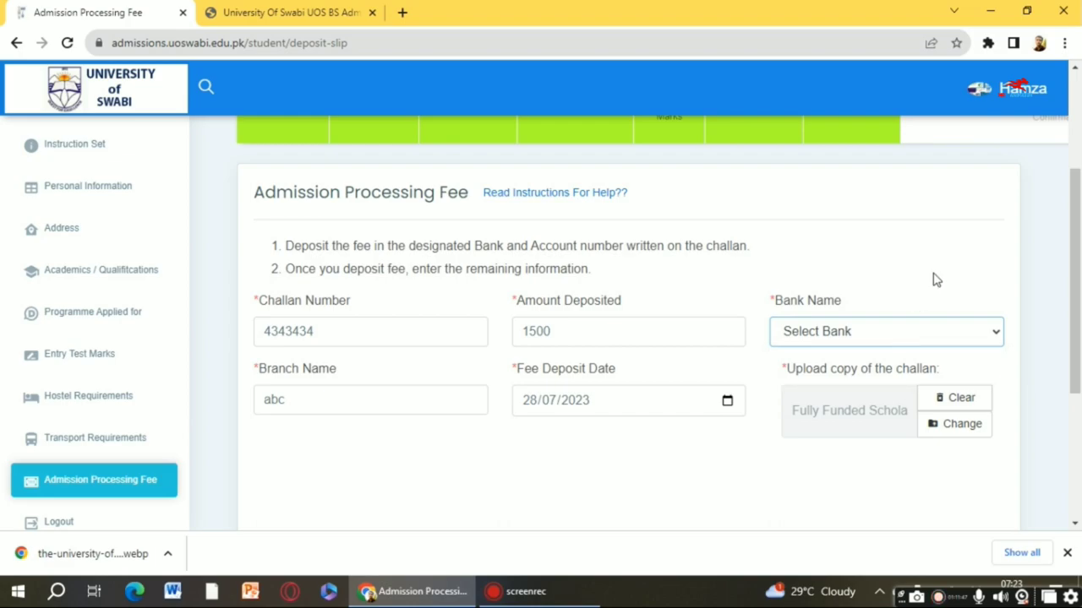
click(936, 277)
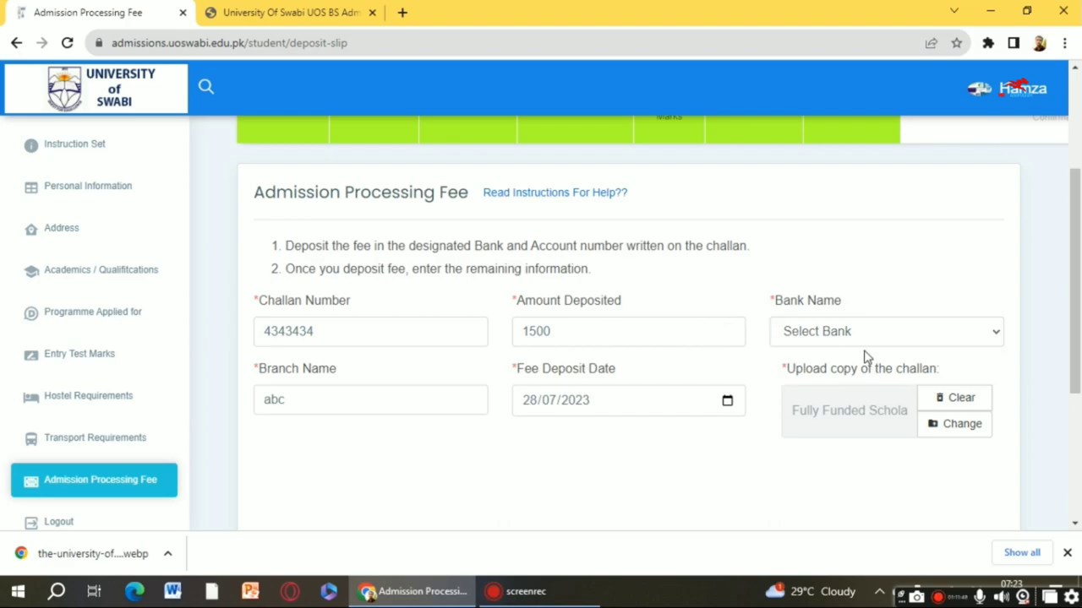
click(367, 398)
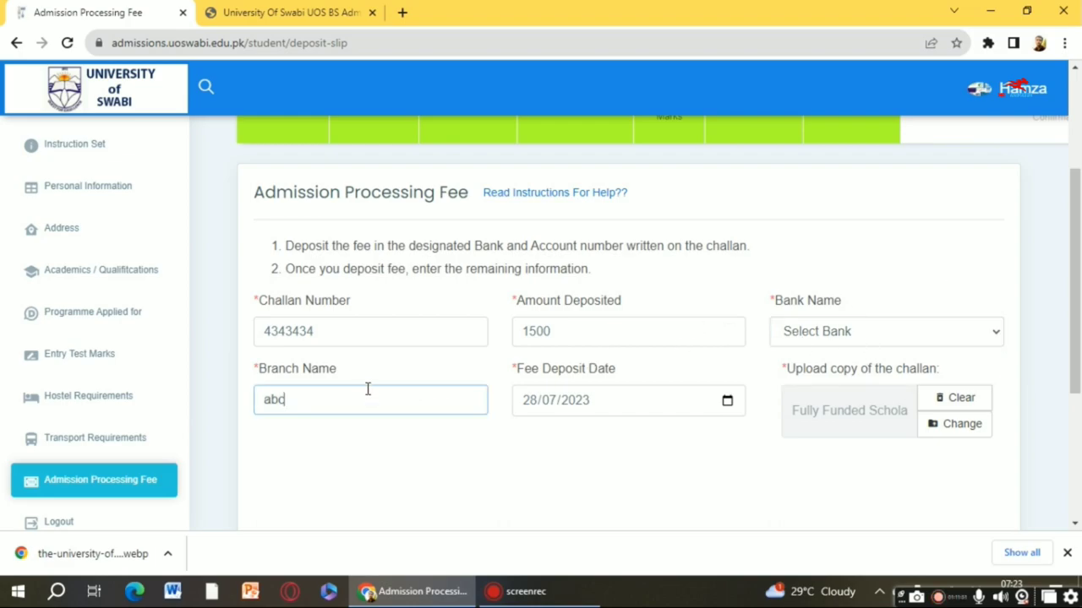
click(507, 432)
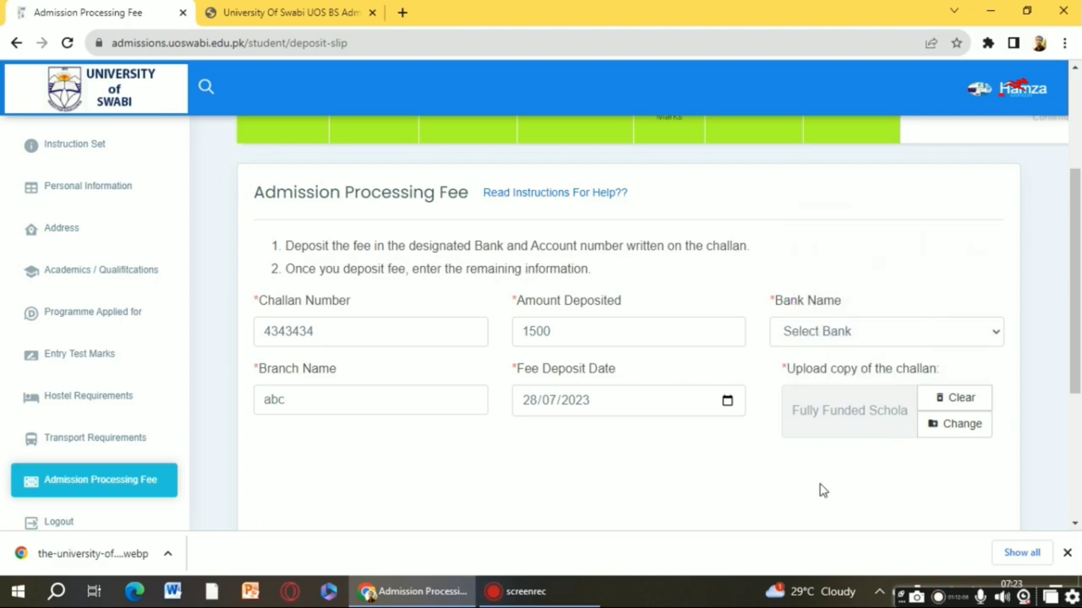
Step: Select United Bank Limited as the fee's bank name, save the processing fee details and continue to the admission confirmation
drag(1079, 337, 1077, 416)
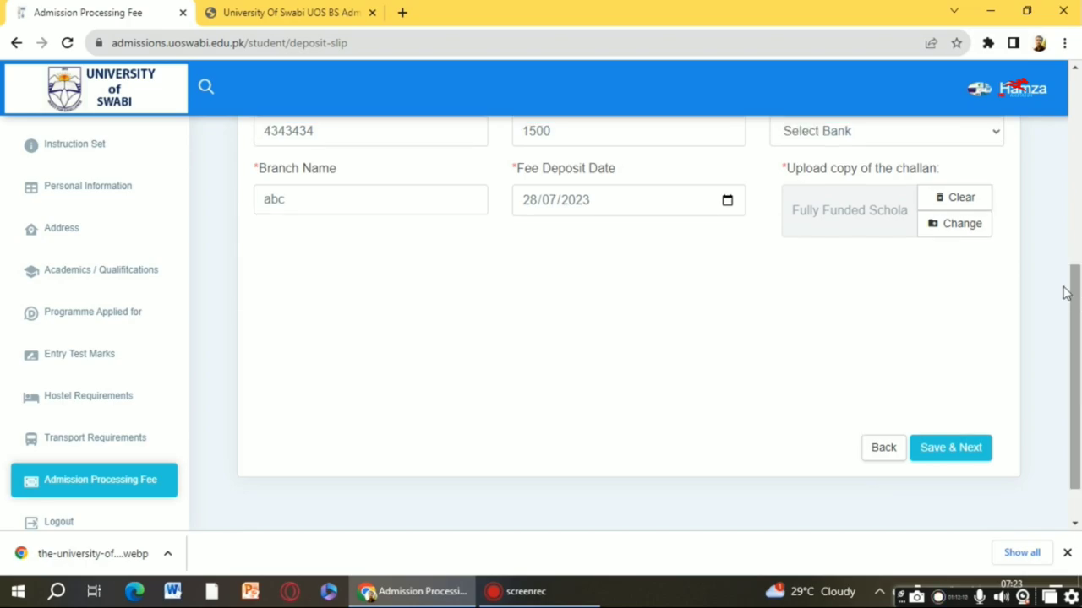
click(998, 135)
click(924, 172)
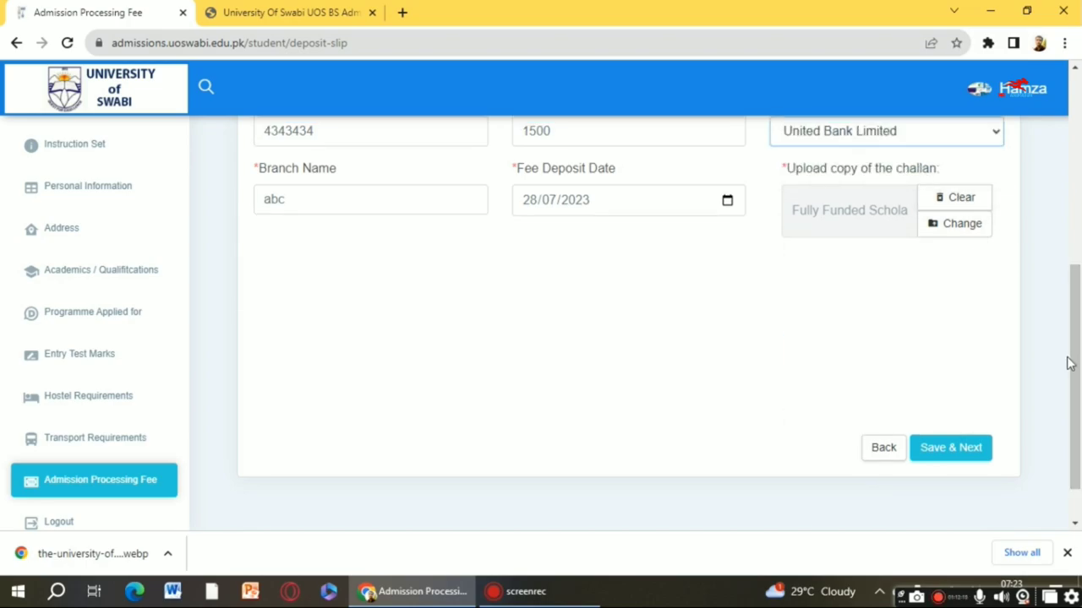
click(970, 455)
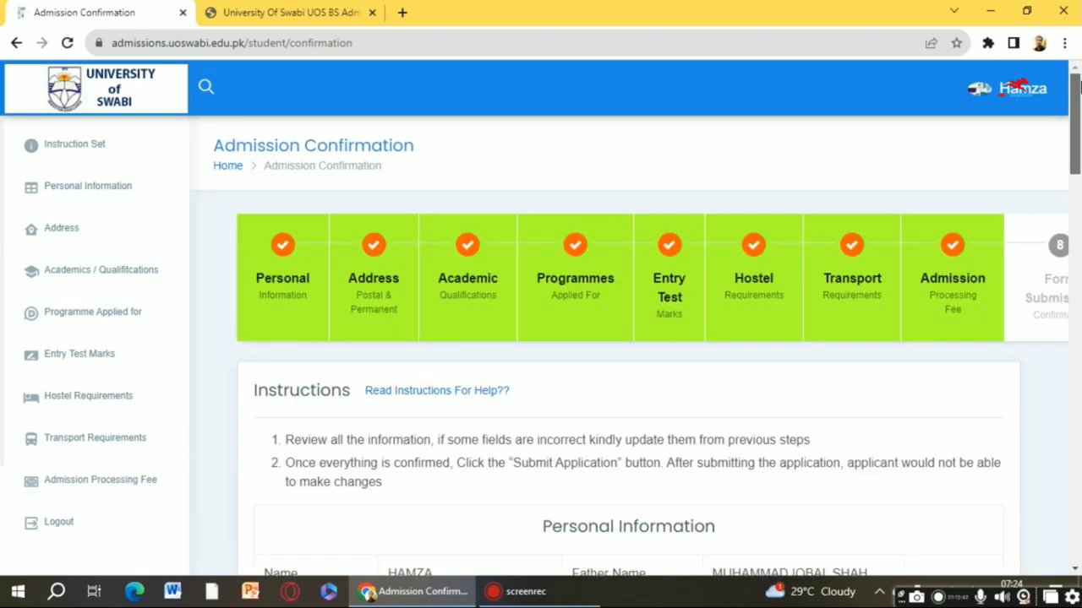
Step: Tick the two remaining acknowledgements that the uploaded documents are valid and the entered information is correct, and review the undertaking
scroll(1079, 97, down, 1)
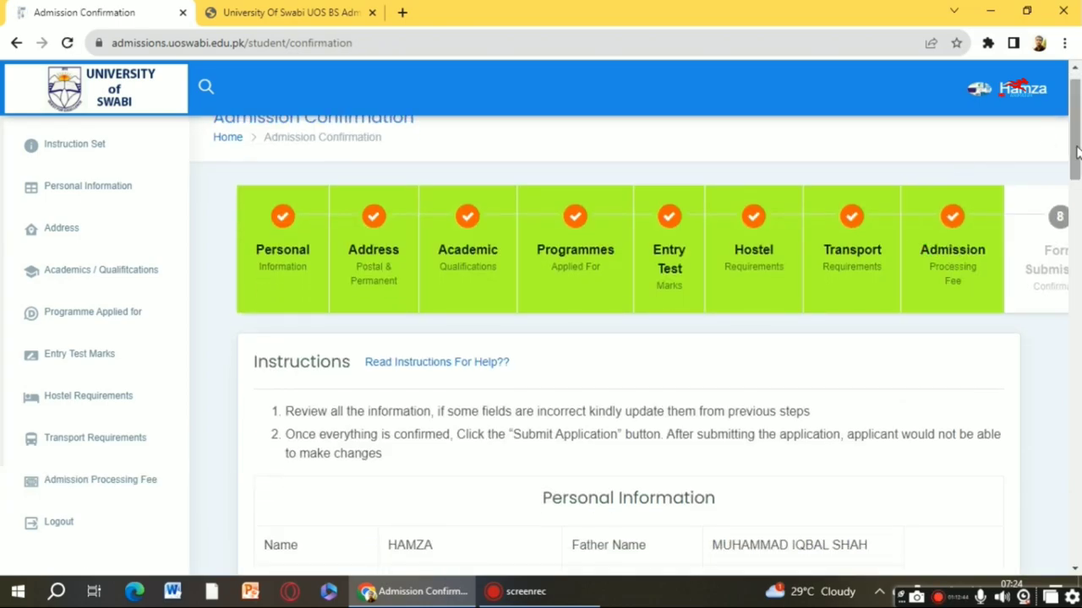
scroll(1080, 148, down, 1)
scroll(1079, 149, down, 1)
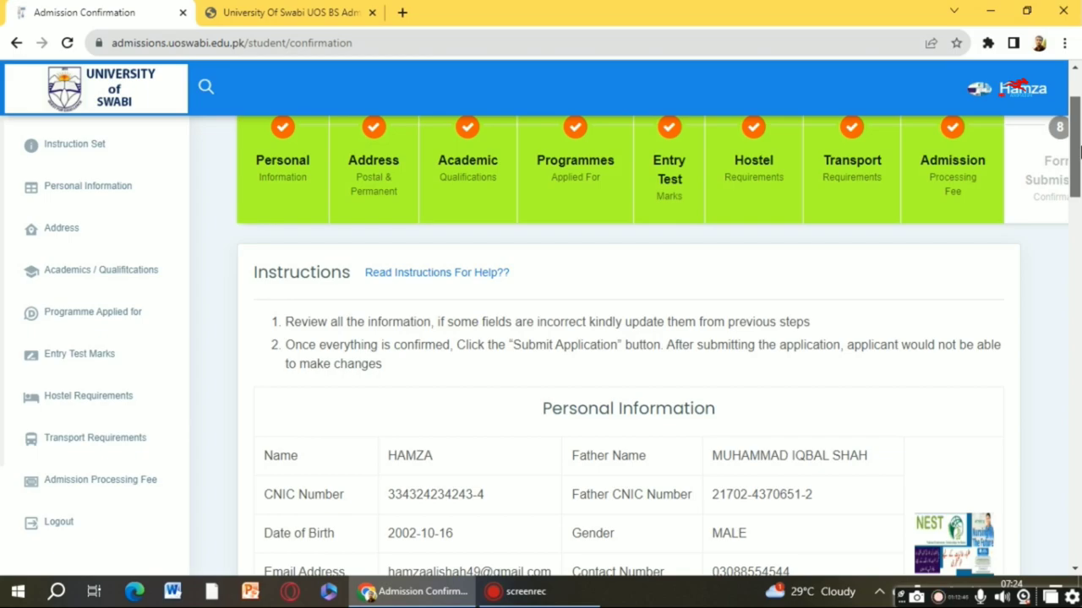
drag(1079, 149, 1057, 369)
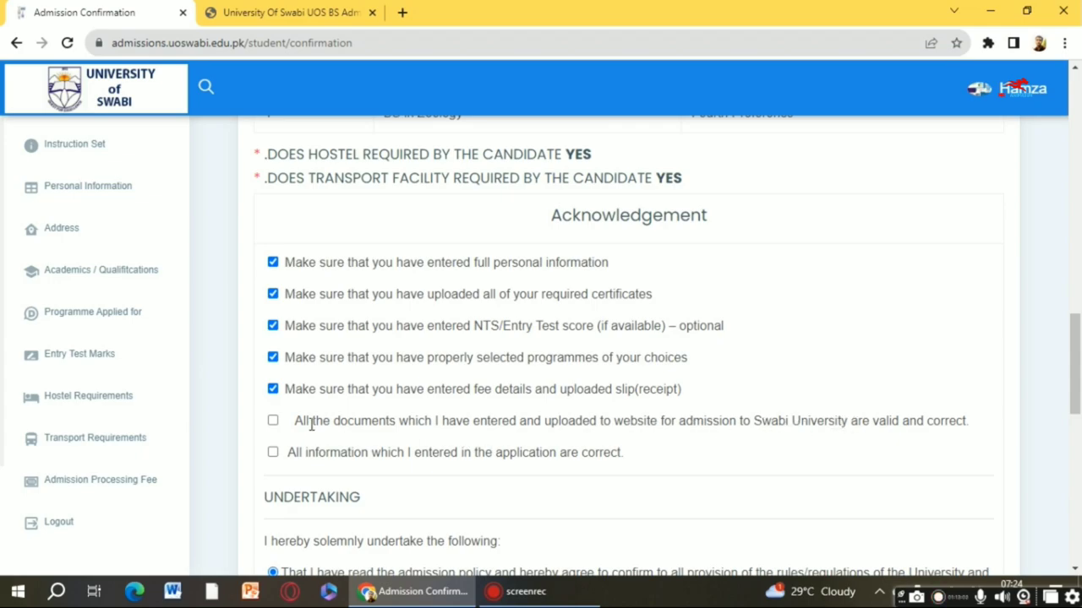
click(273, 420)
click(273, 452)
drag(1075, 364, 1065, 485)
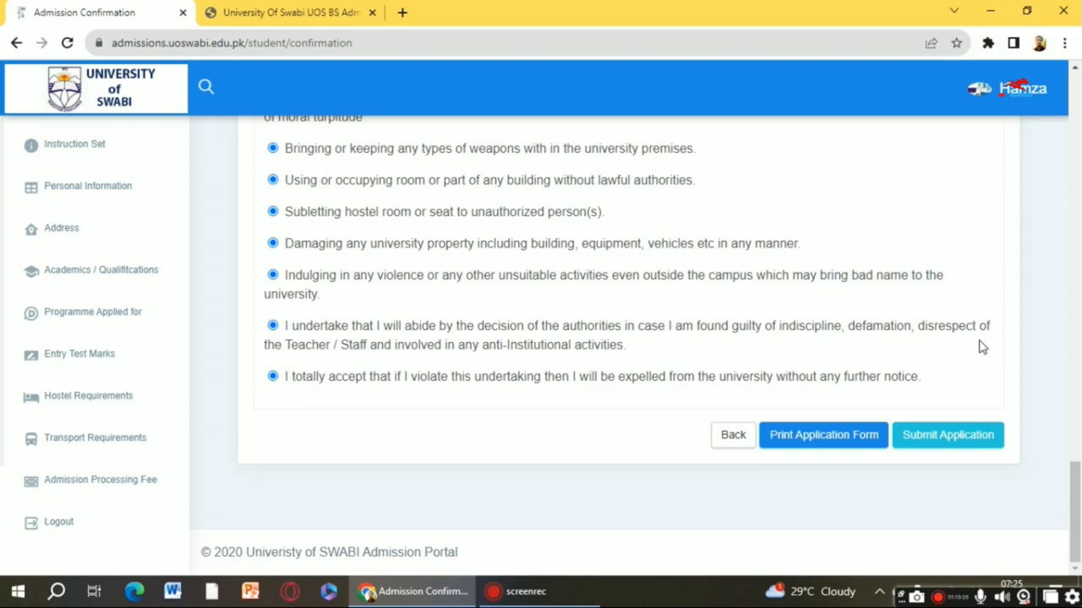
drag(1077, 469, 1016, 505)
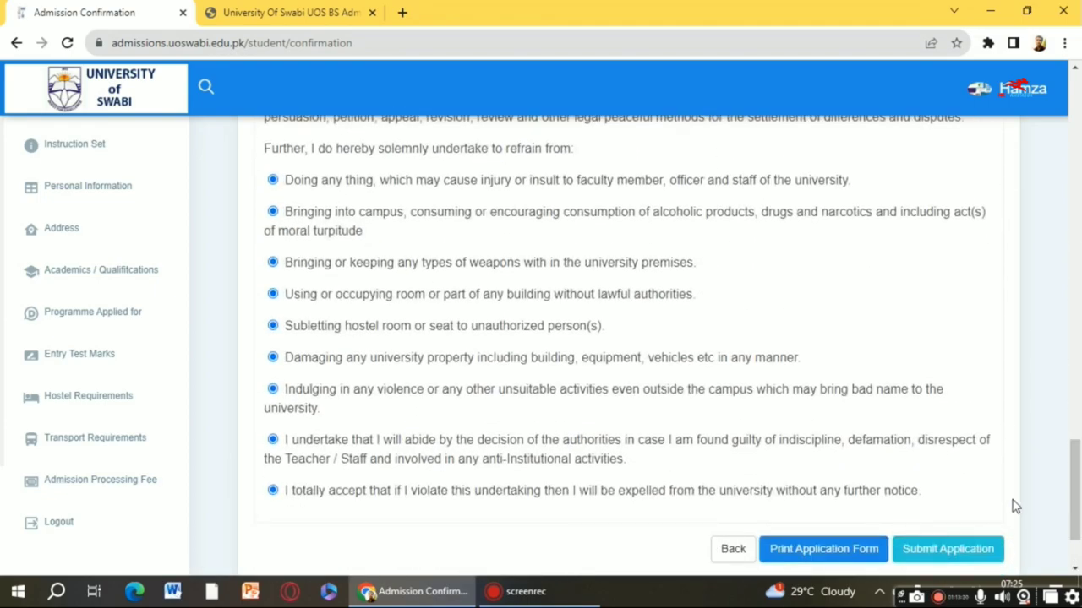